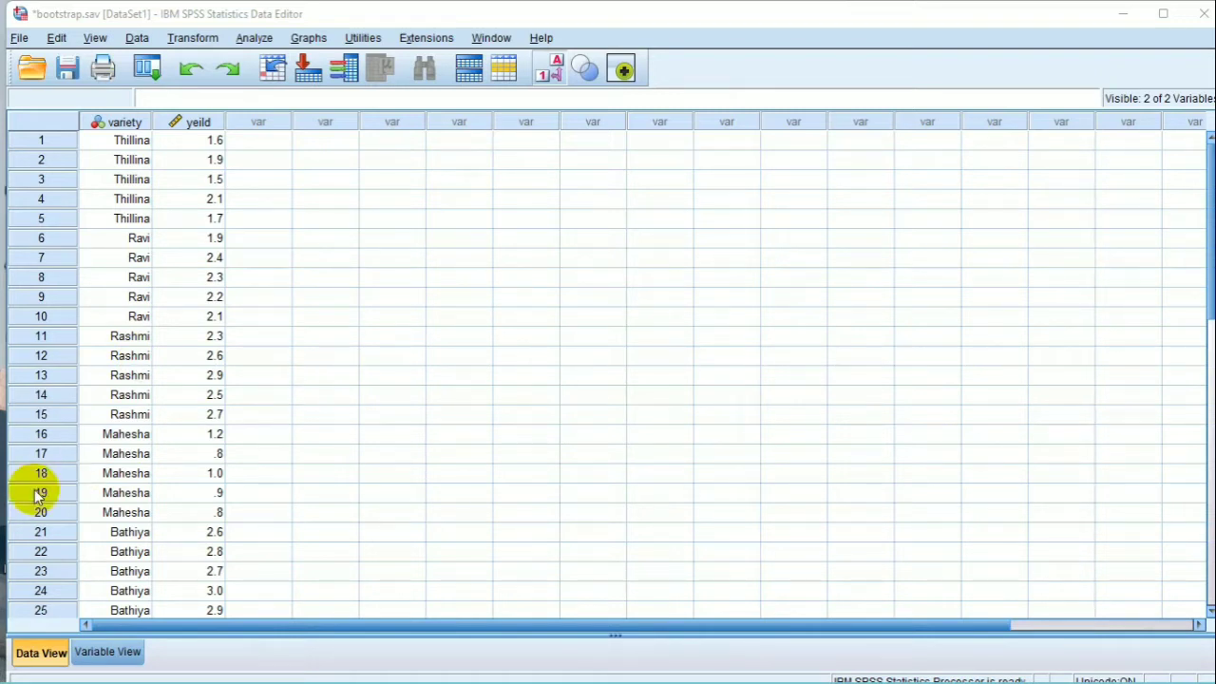
- Review the value labels defined for the variety variable and display its numeric codes instead of labels in the data
{"action": "left_click", "coordinate": [121, 651]}
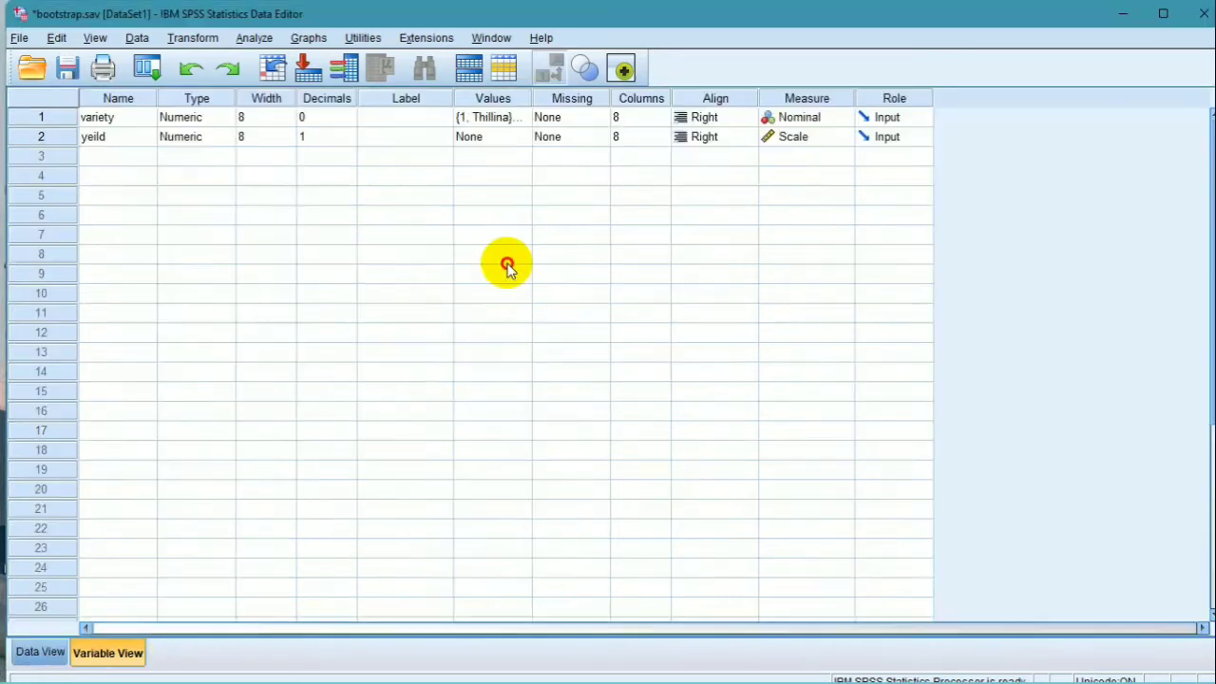
{"action": "left_click", "coordinate": [517, 124]}
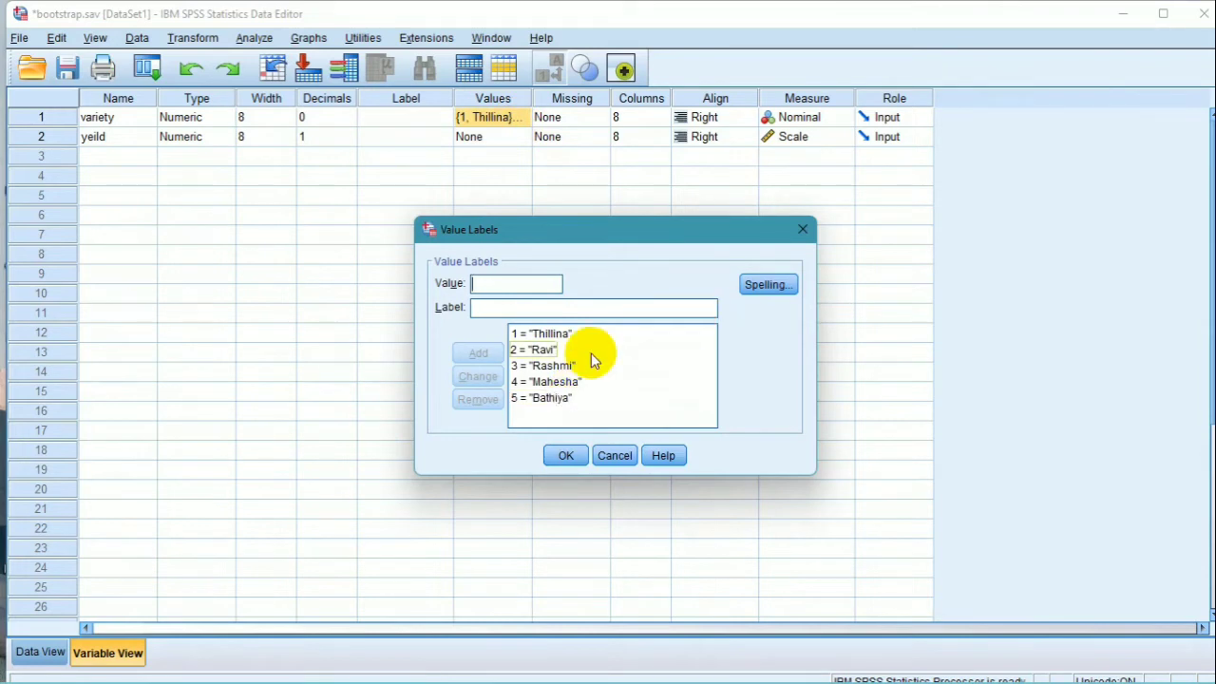
{"action": "left_click", "coordinate": [557, 455]}
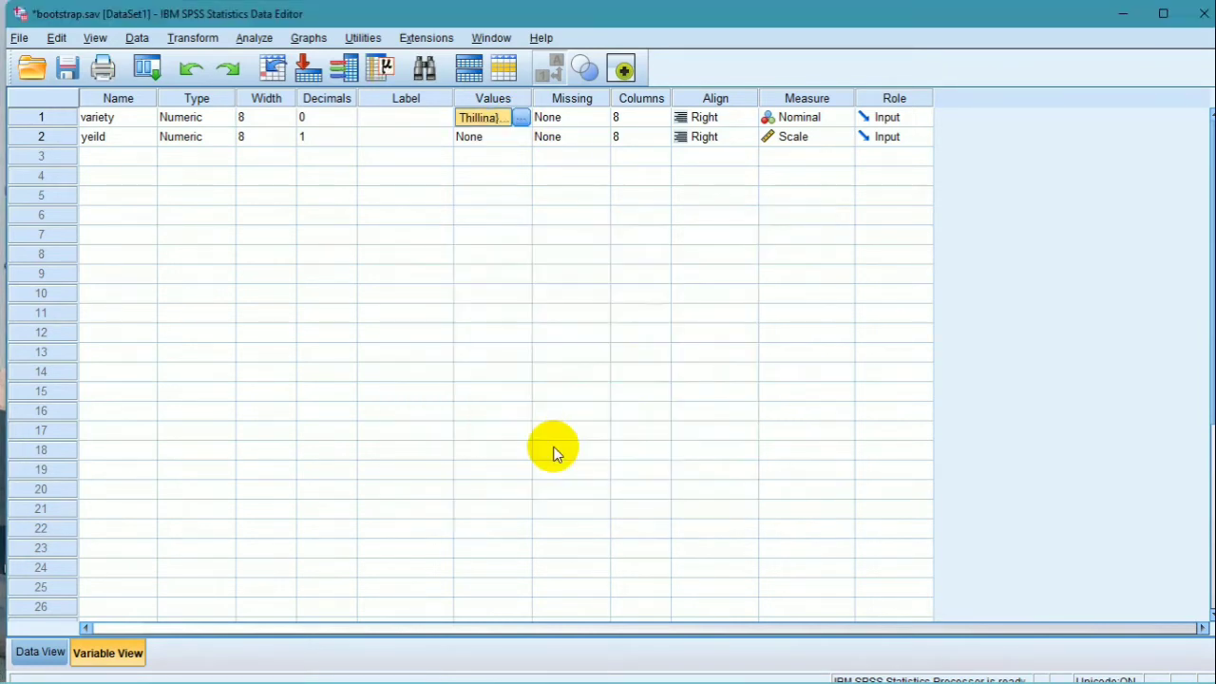
{"action": "left_click", "coordinate": [40, 651]}
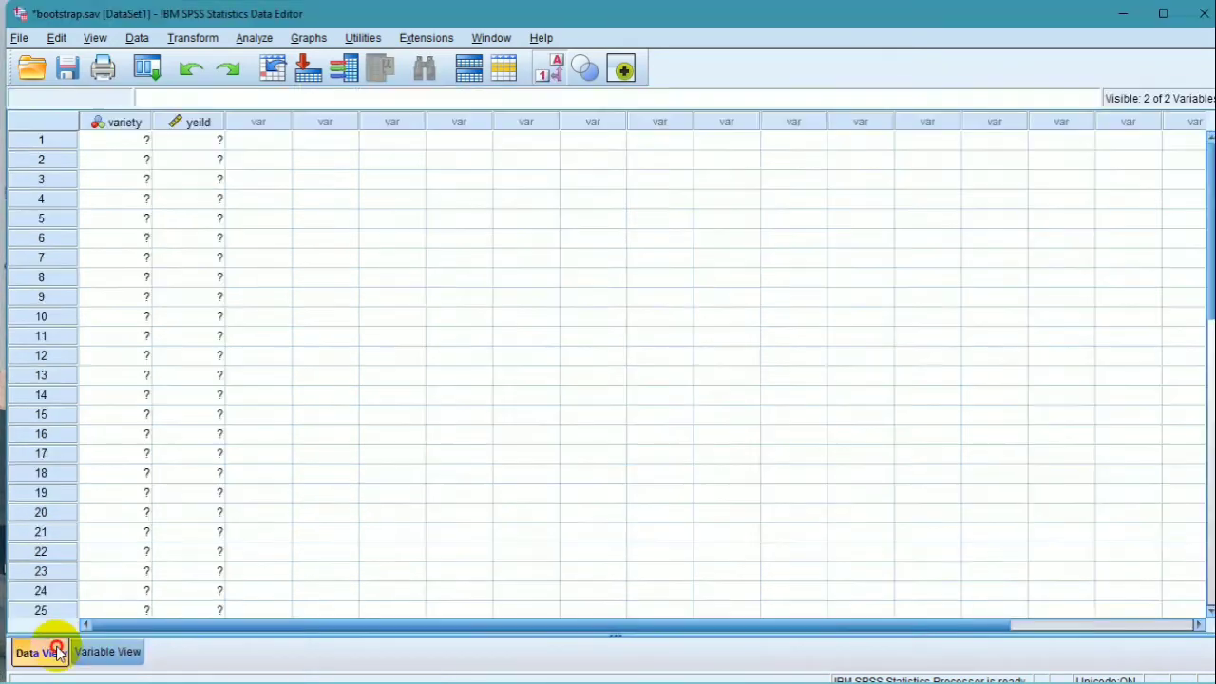
{"action": "left_click", "coordinate": [548, 74]}
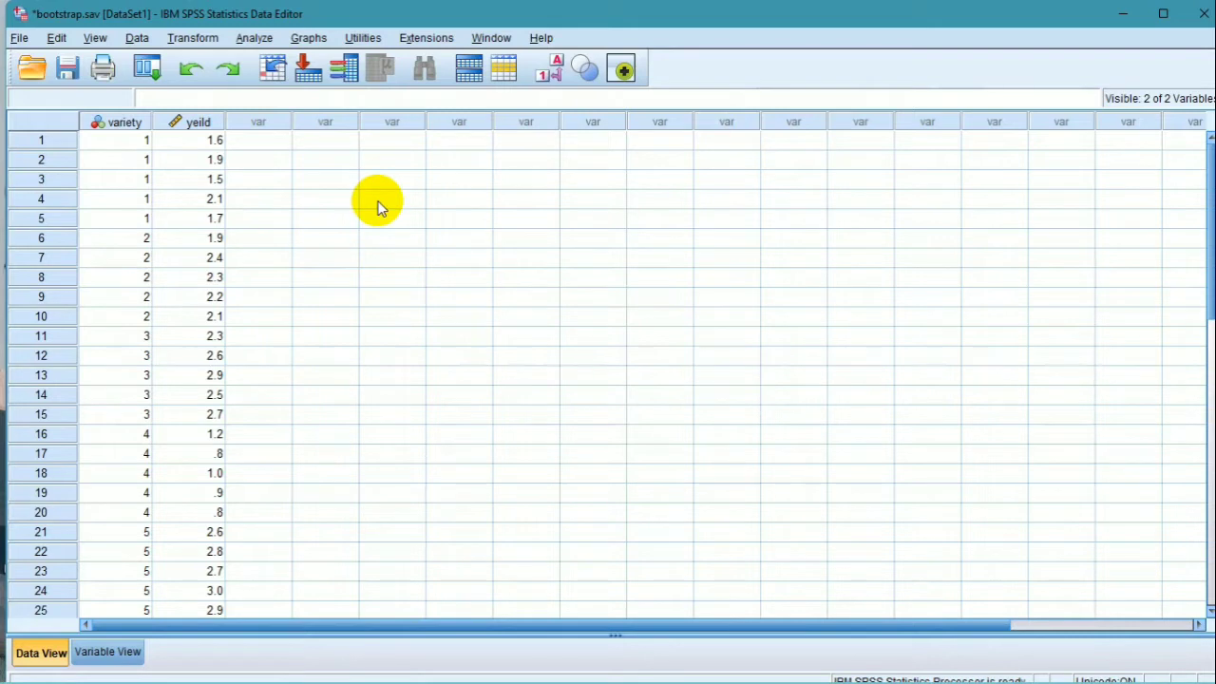
- Start an Independent-Samples T Test and reset its previous settings
{"action": "left_click", "coordinate": [255, 42]}
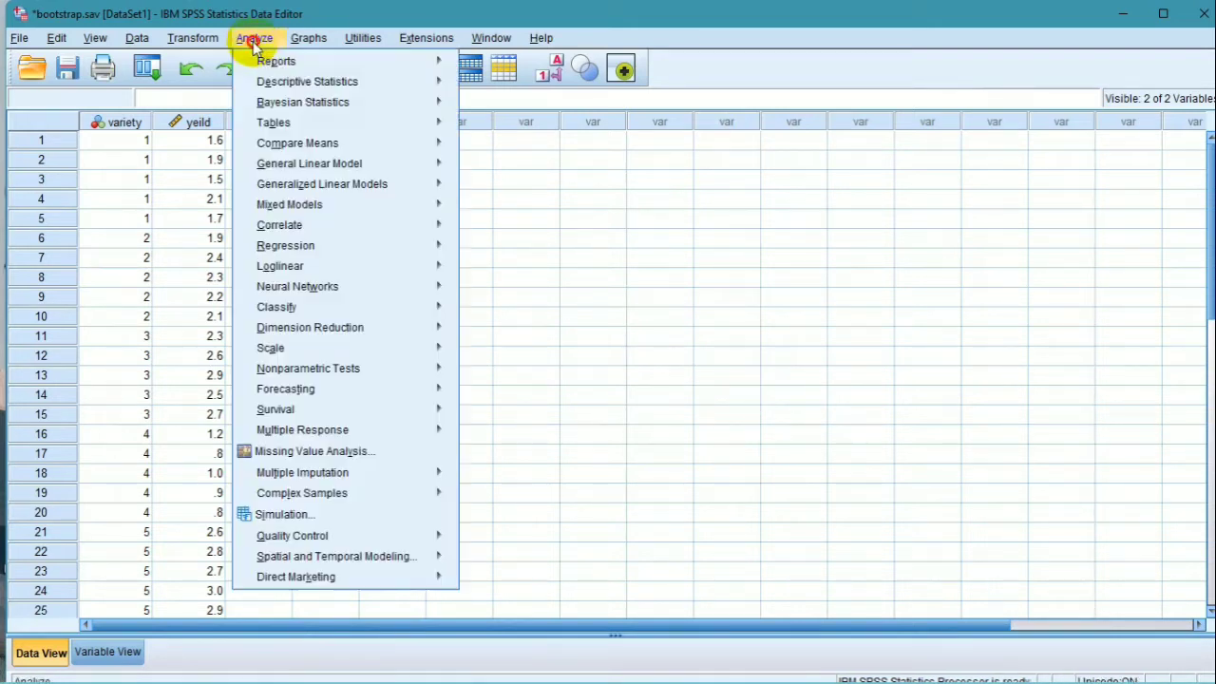
{"action": "mouse_move", "coordinate": [281, 88]}
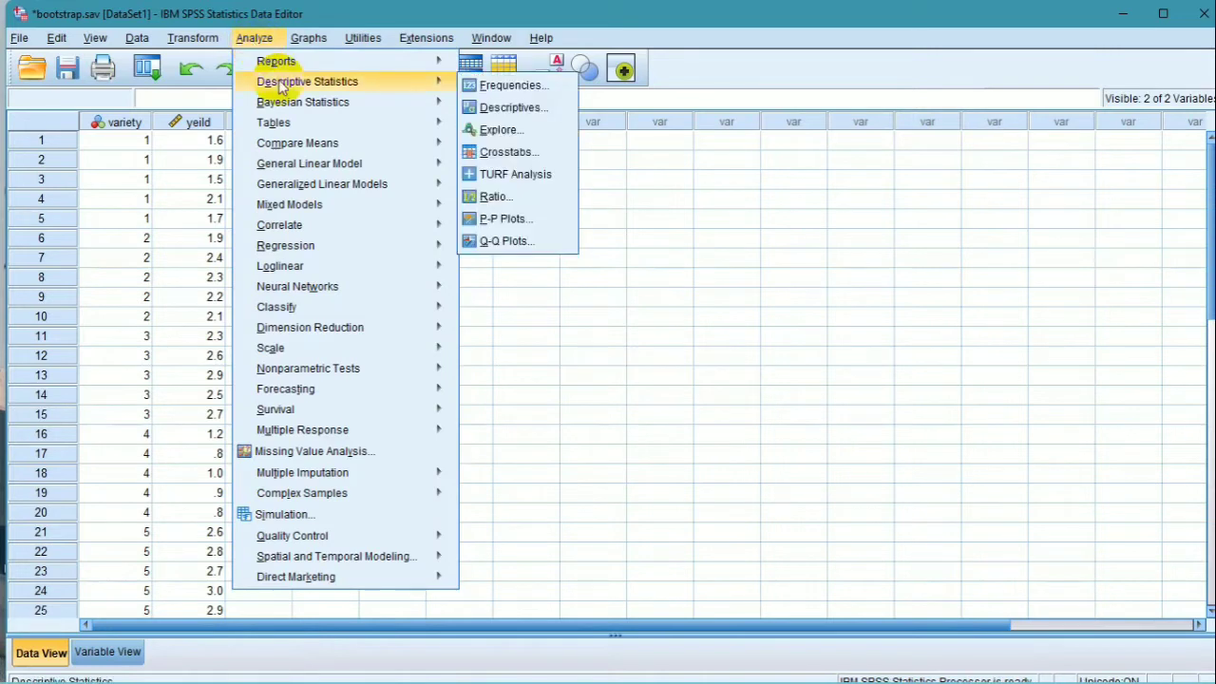
{"action": "mouse_move", "coordinate": [314, 144]}
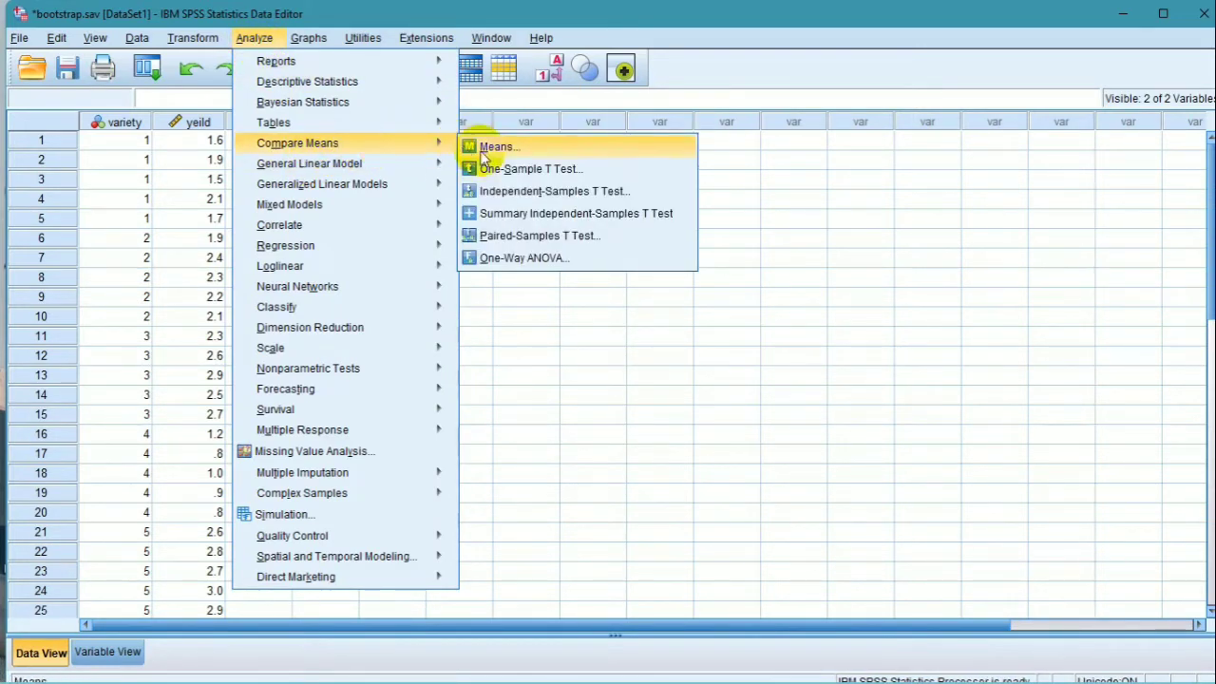
{"action": "left_click", "coordinate": [503, 200]}
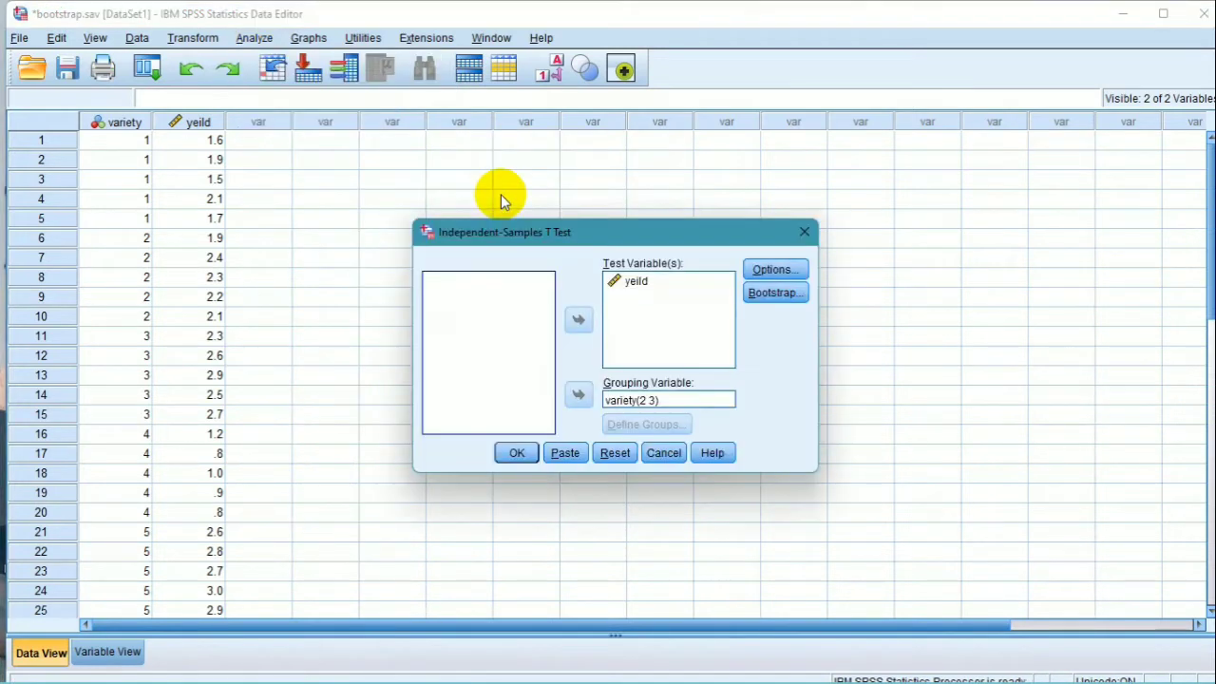
{"action": "left_click", "coordinate": [612, 454]}
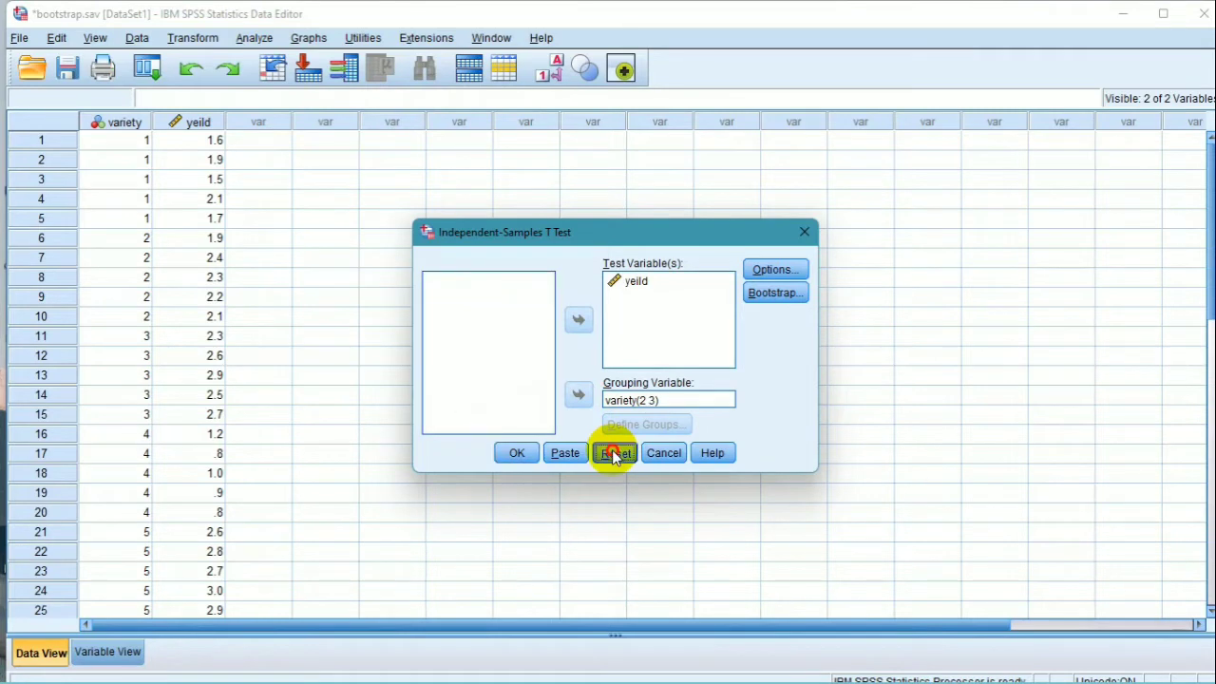
- Assign yeild as the test variable and variety as the grouping variable of the t test
{"action": "left_click", "coordinate": [529, 388]}
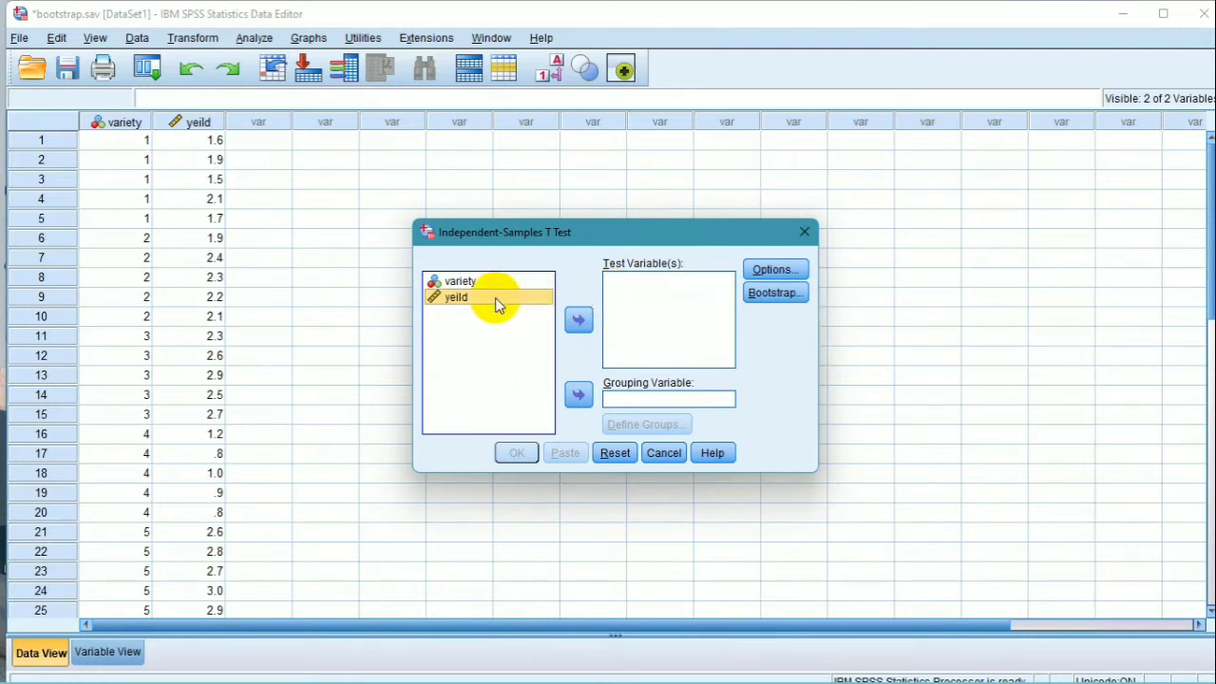
{"action": "left_click", "coordinate": [577, 327]}
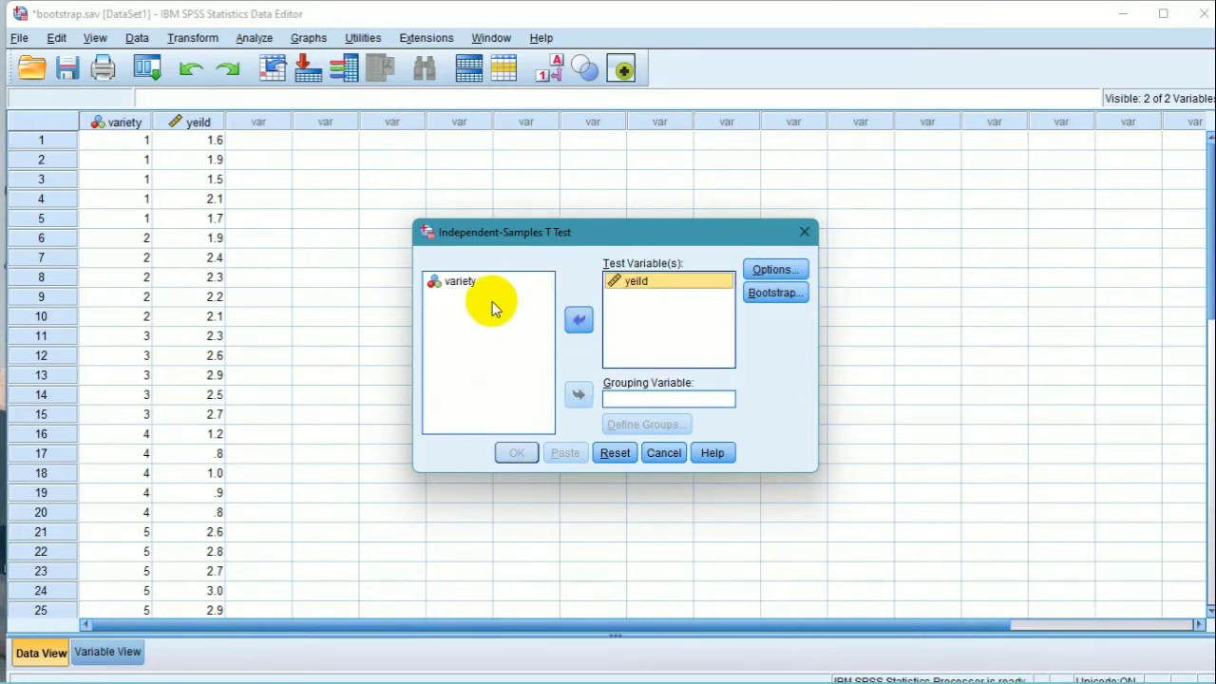
{"action": "left_click", "coordinate": [467, 285]}
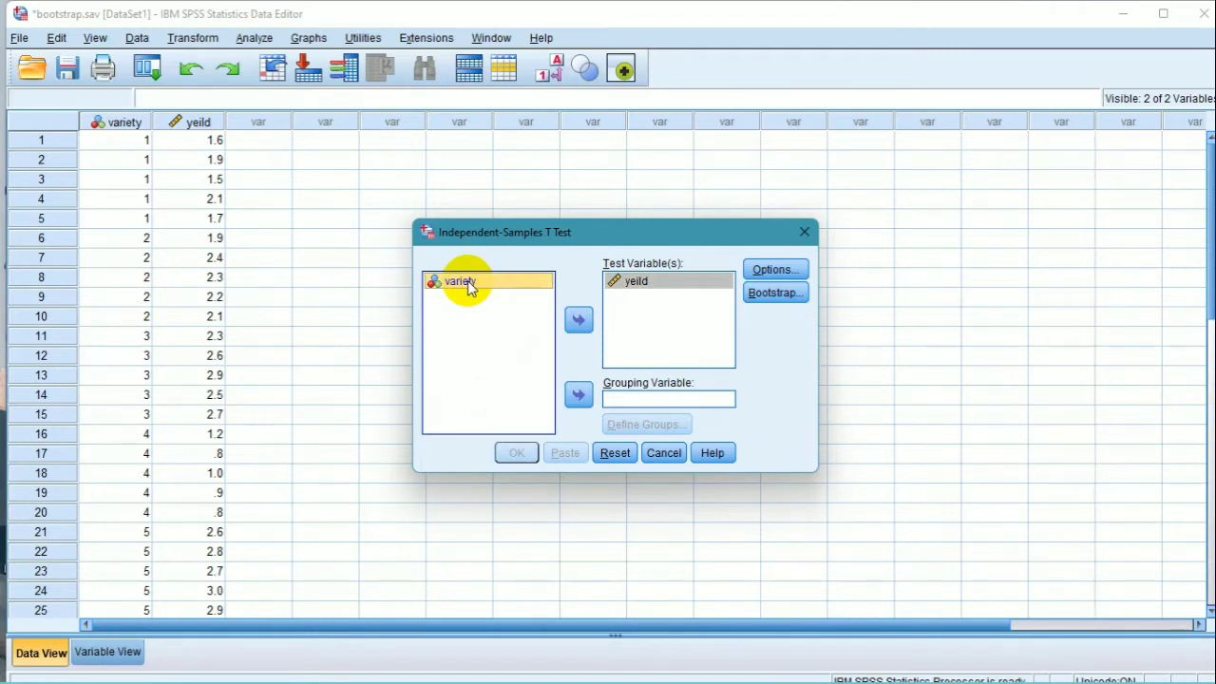
{"action": "left_click", "coordinate": [576, 396]}
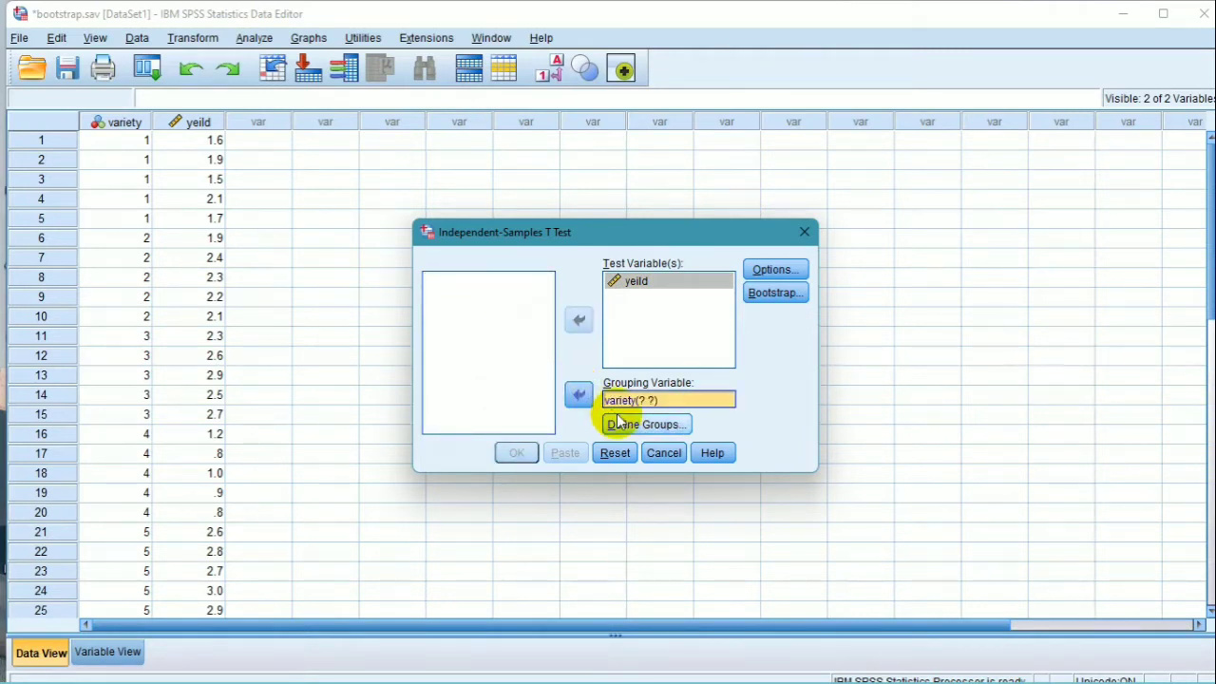
- Define the variety groups with specified values: 2 for Group 1 and 3 for Group 2
{"action": "left_click", "coordinate": [621, 423]}
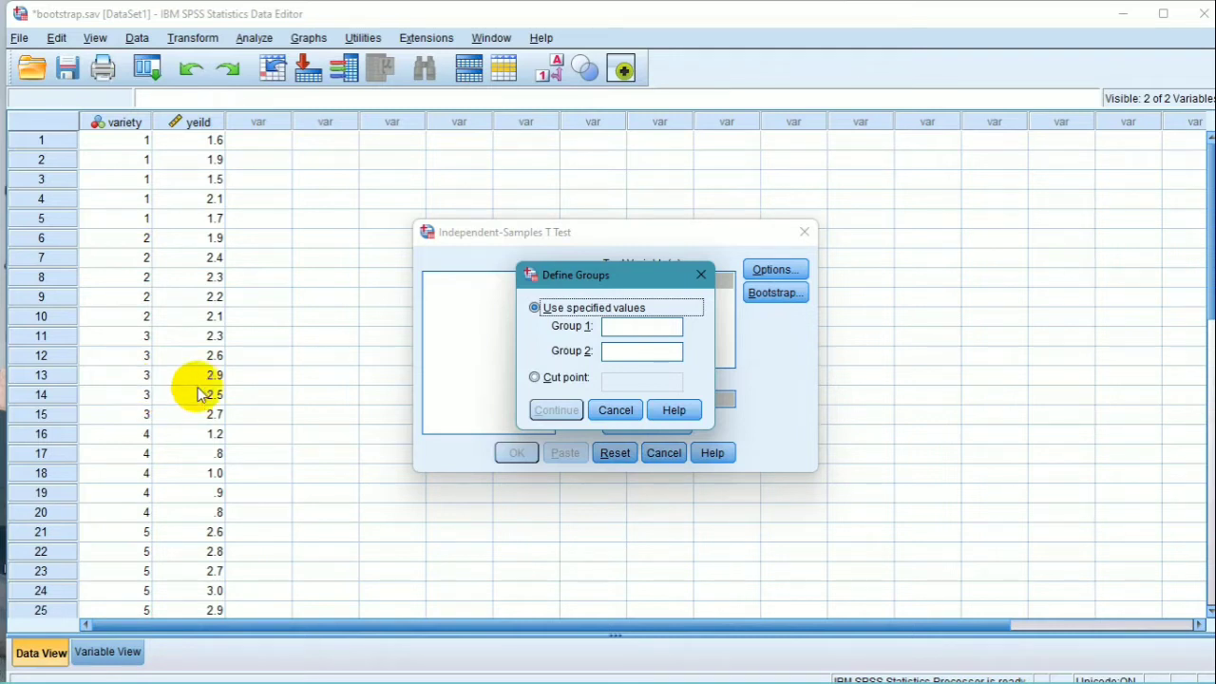
{"action": "left_click", "coordinate": [634, 325]}
{"action": "type", "text": "2"}
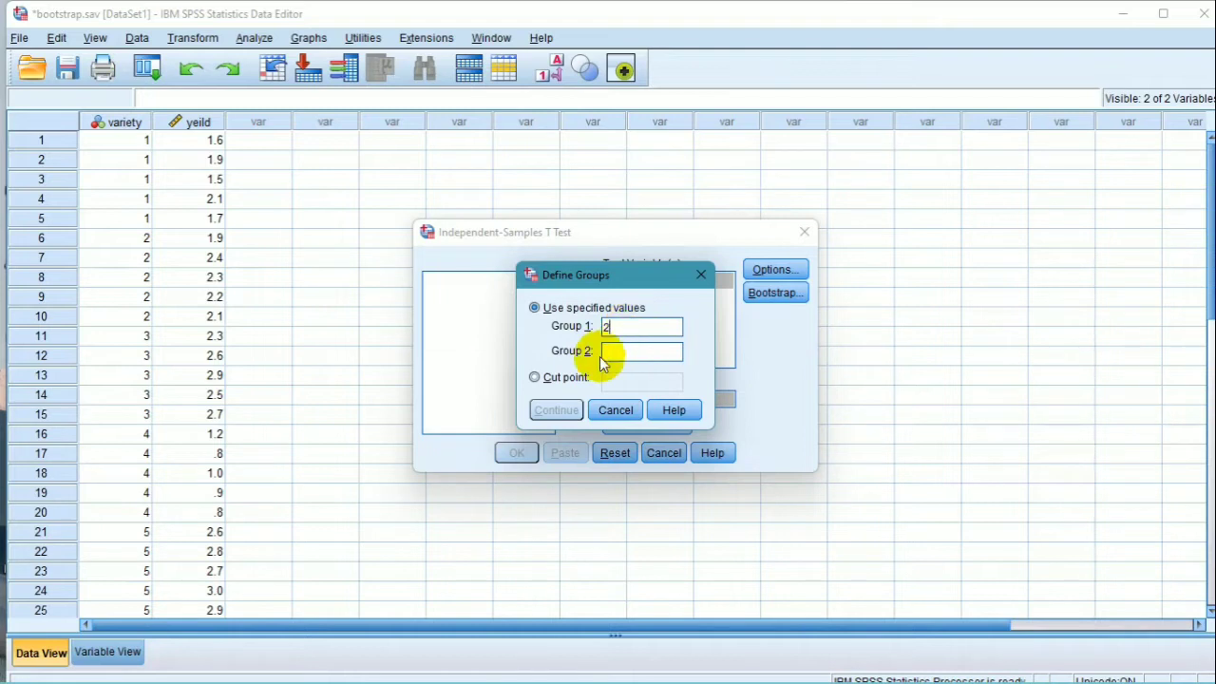
{"action": "left_click", "coordinate": [605, 353]}
{"action": "type", "text": "3"}
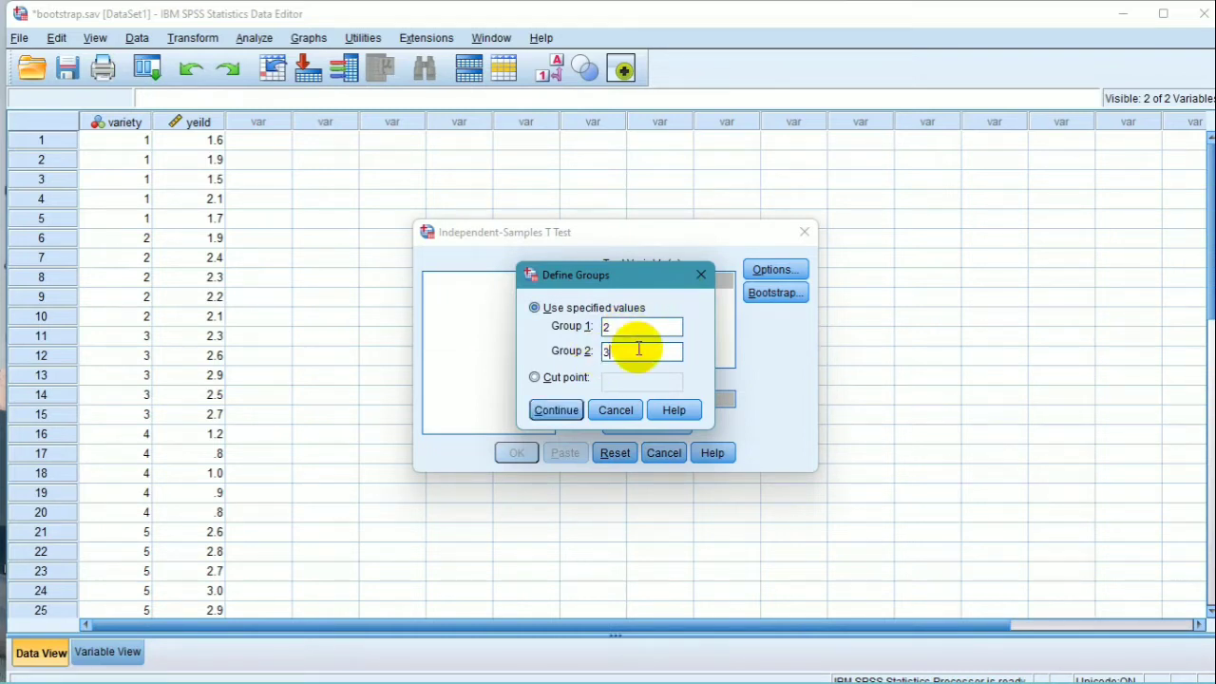
{"action": "left_click", "coordinate": [555, 410]}
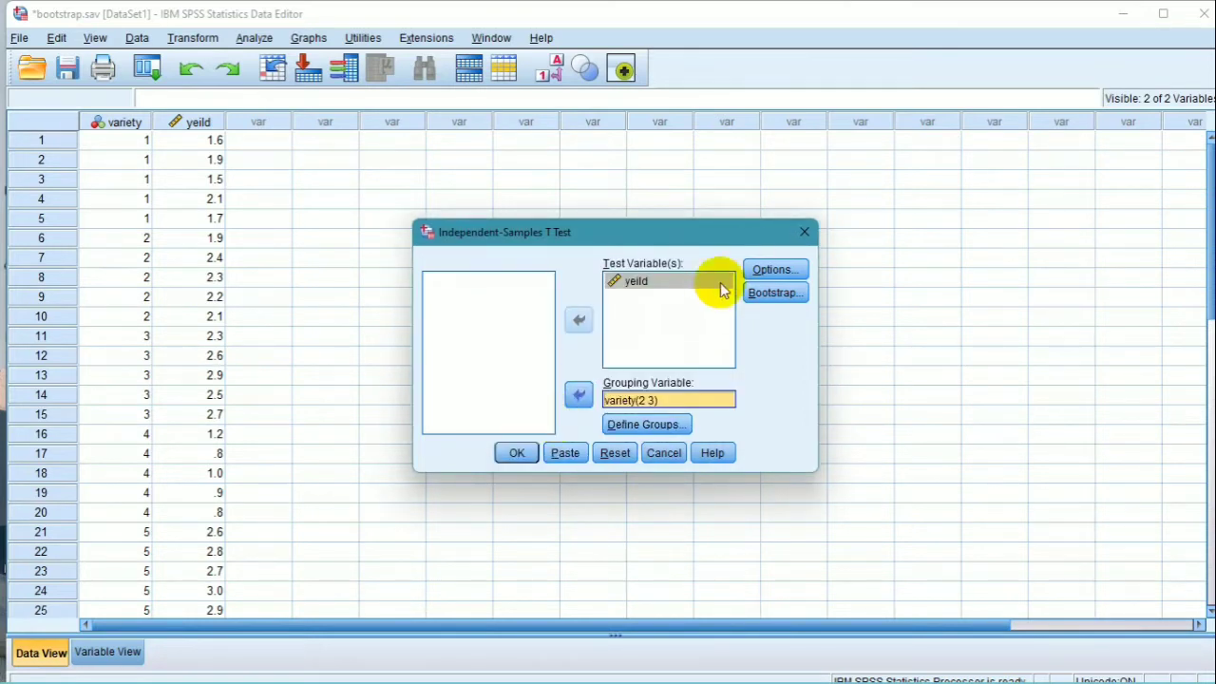
- Check the confidence interval percentage and missing-values handling in the t test options
{"action": "left_click", "coordinate": [755, 271]}
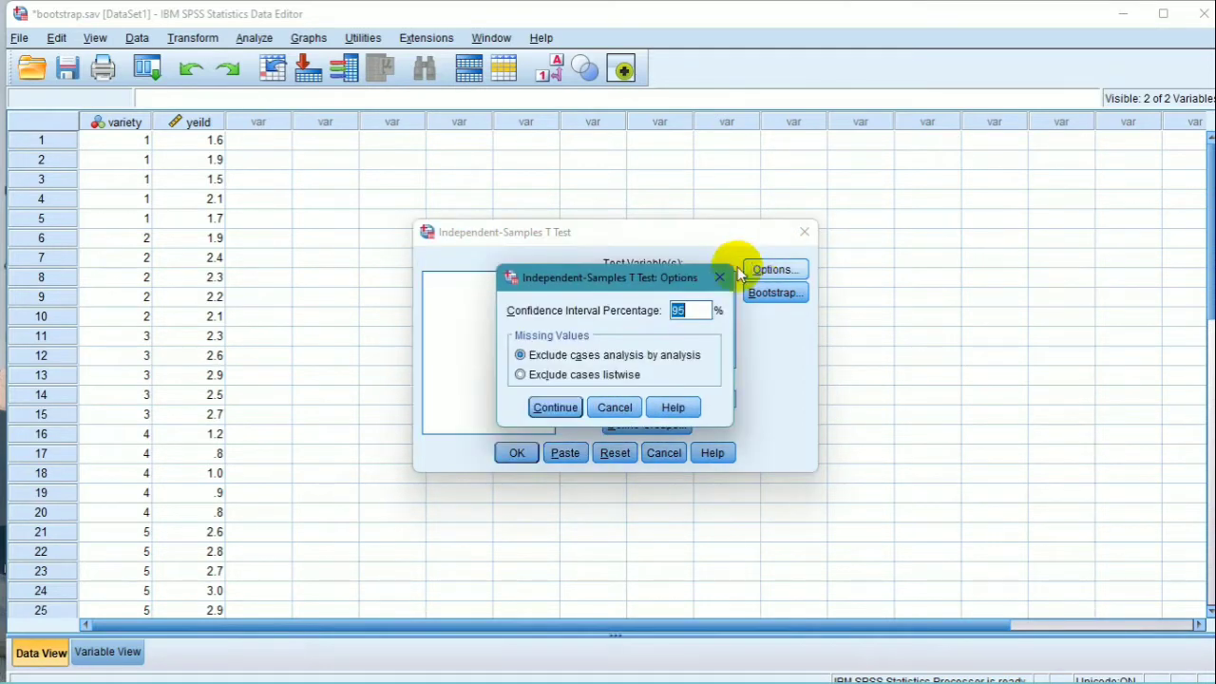
{"action": "left_click", "coordinate": [689, 311]}
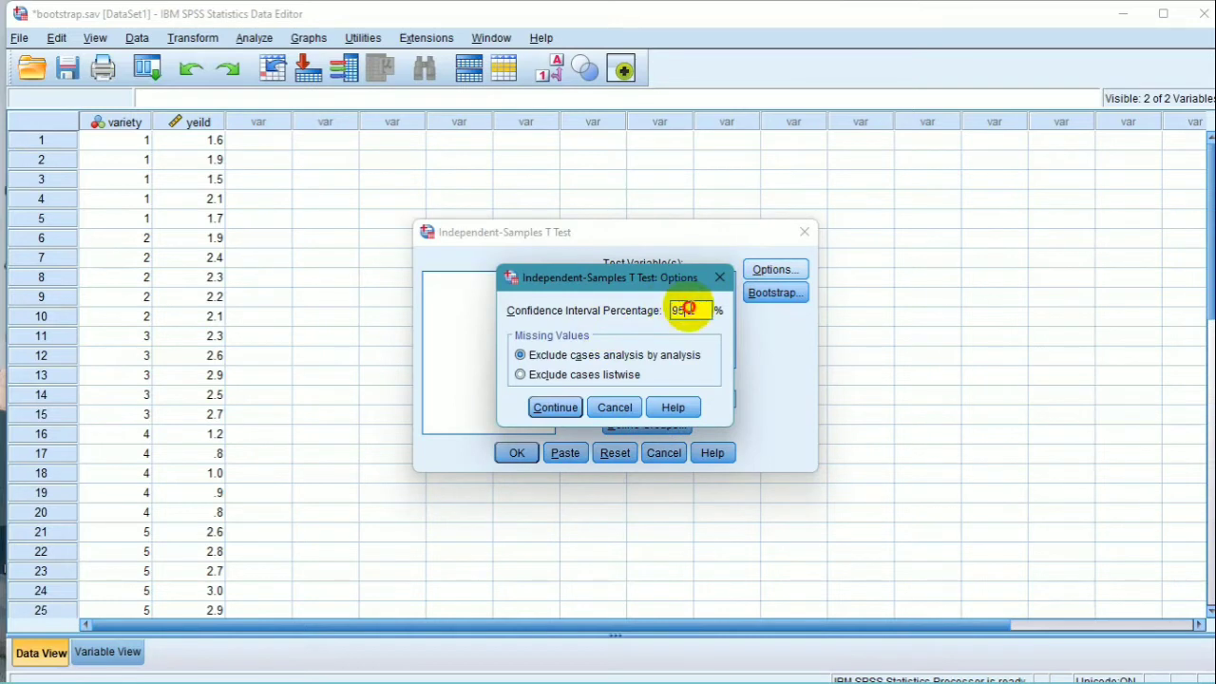
{"action": "left_click", "coordinate": [543, 409]}
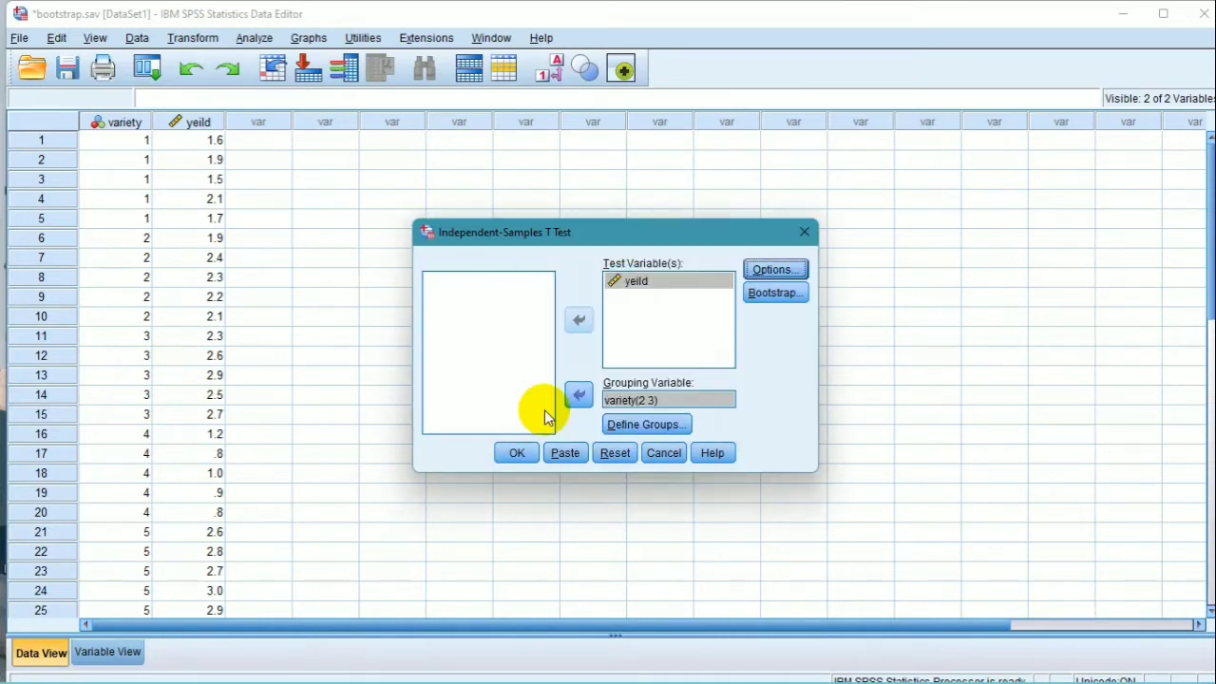
- Enable bootstrapping for the t test with 100 samples and a Mersenne Twister seed of 50
{"action": "left_click", "coordinate": [772, 294]}
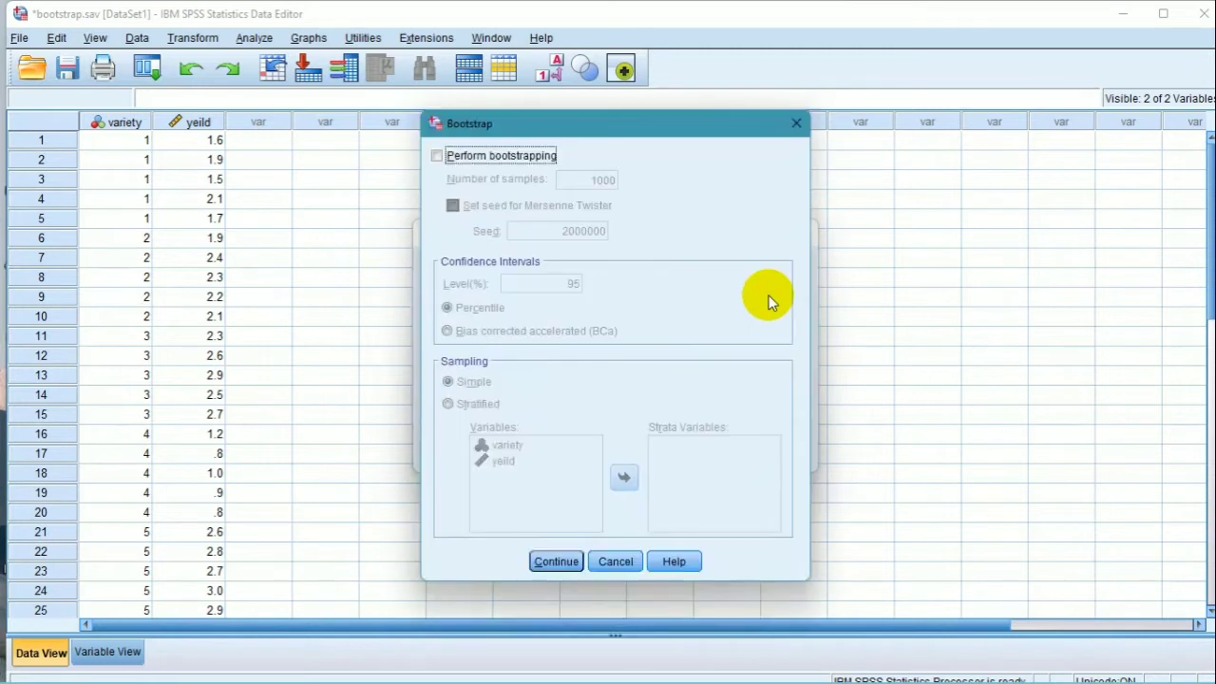
{"action": "left_click", "coordinate": [443, 157]}
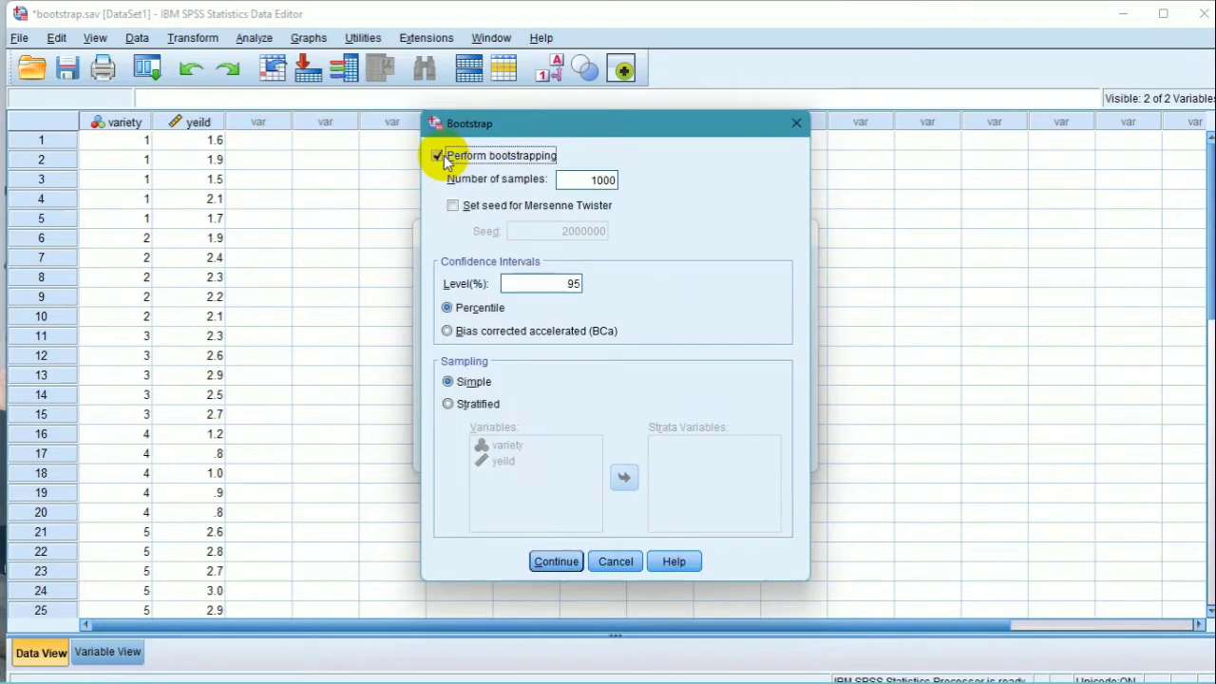
{"action": "double_click", "coordinate": [605, 180]}
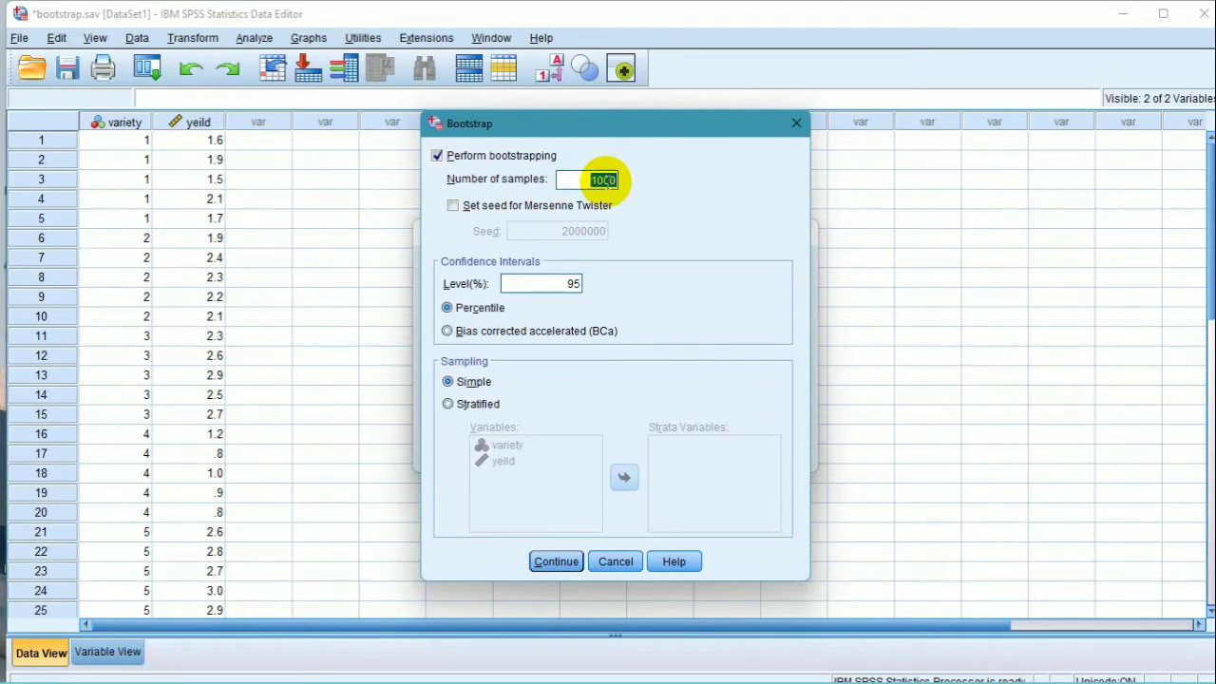
{"action": "type", "text": "100"}
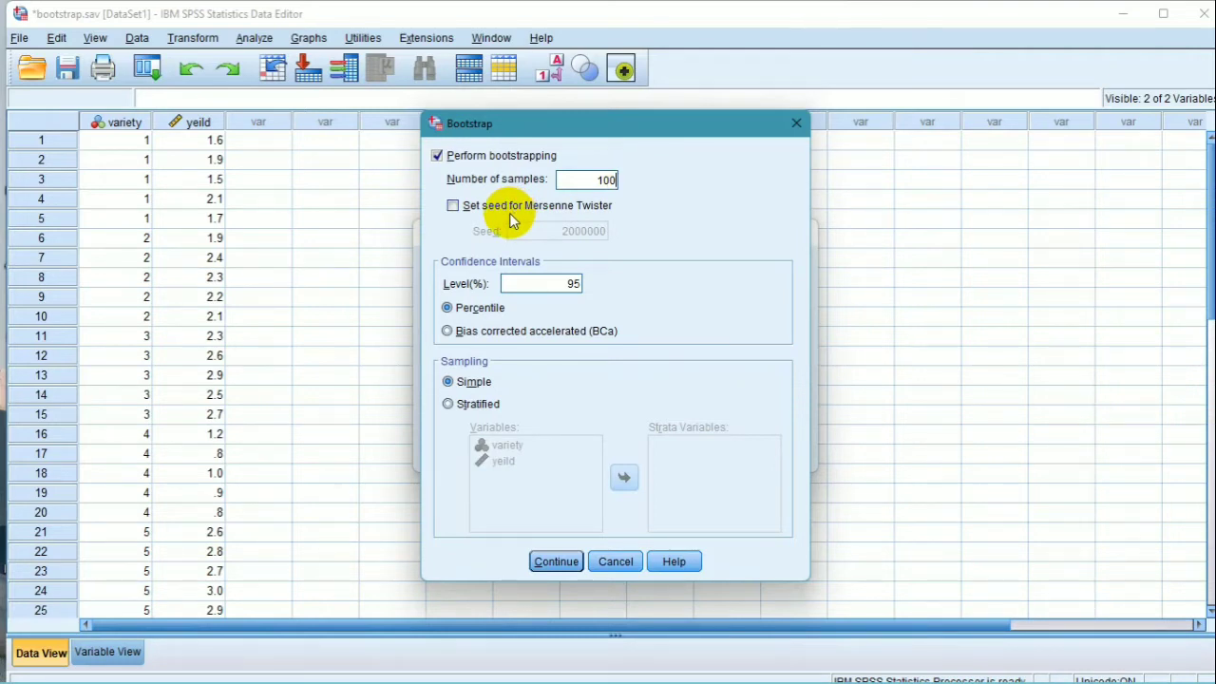
{"action": "left_click", "coordinate": [454, 211]}
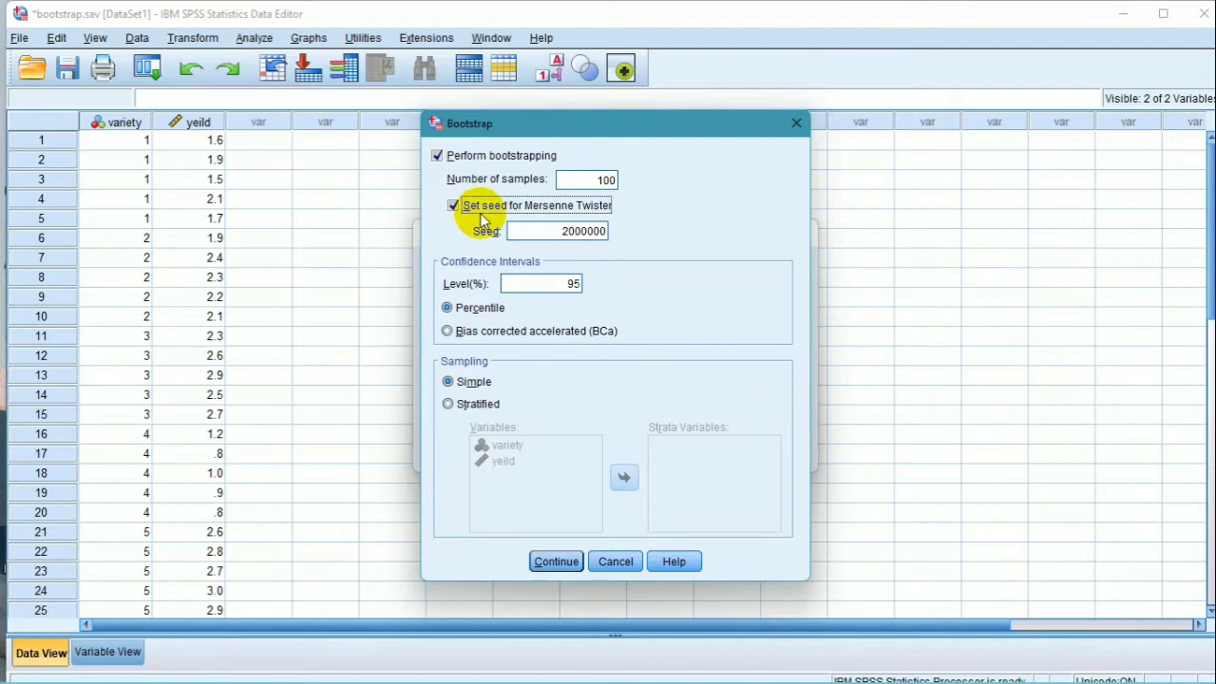
{"action": "double_click", "coordinate": [571, 230]}
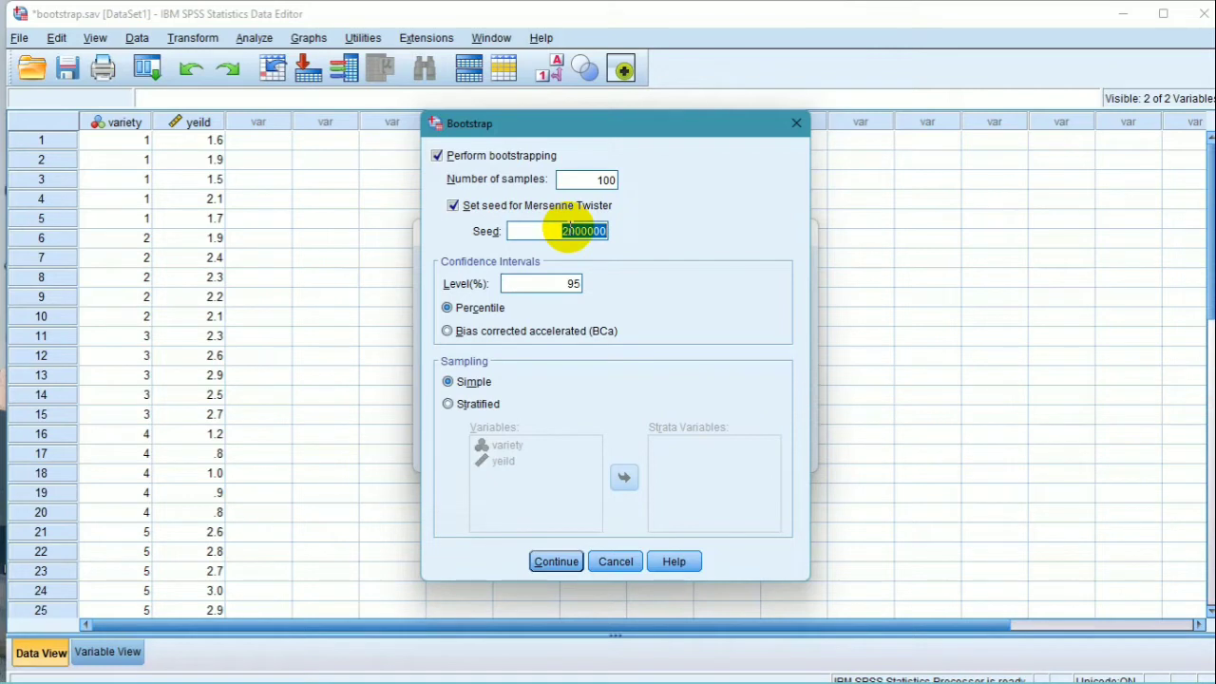
{"action": "type", "text": "50"}
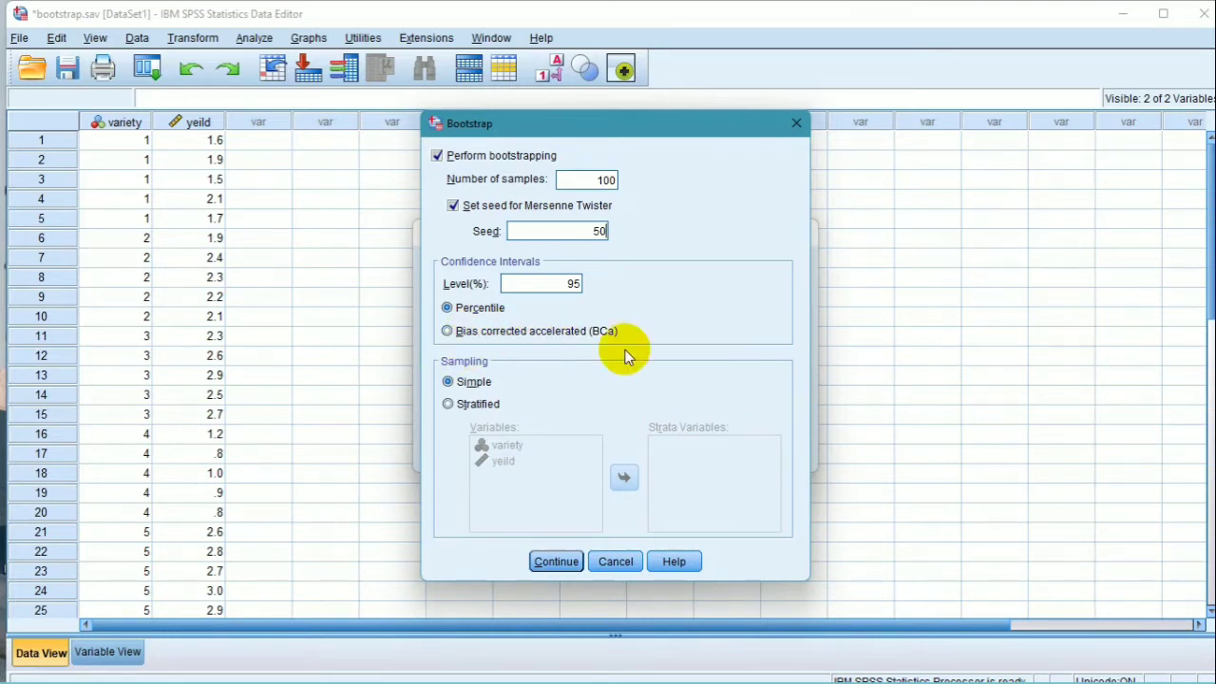
{"action": "left_click", "coordinate": [561, 562]}
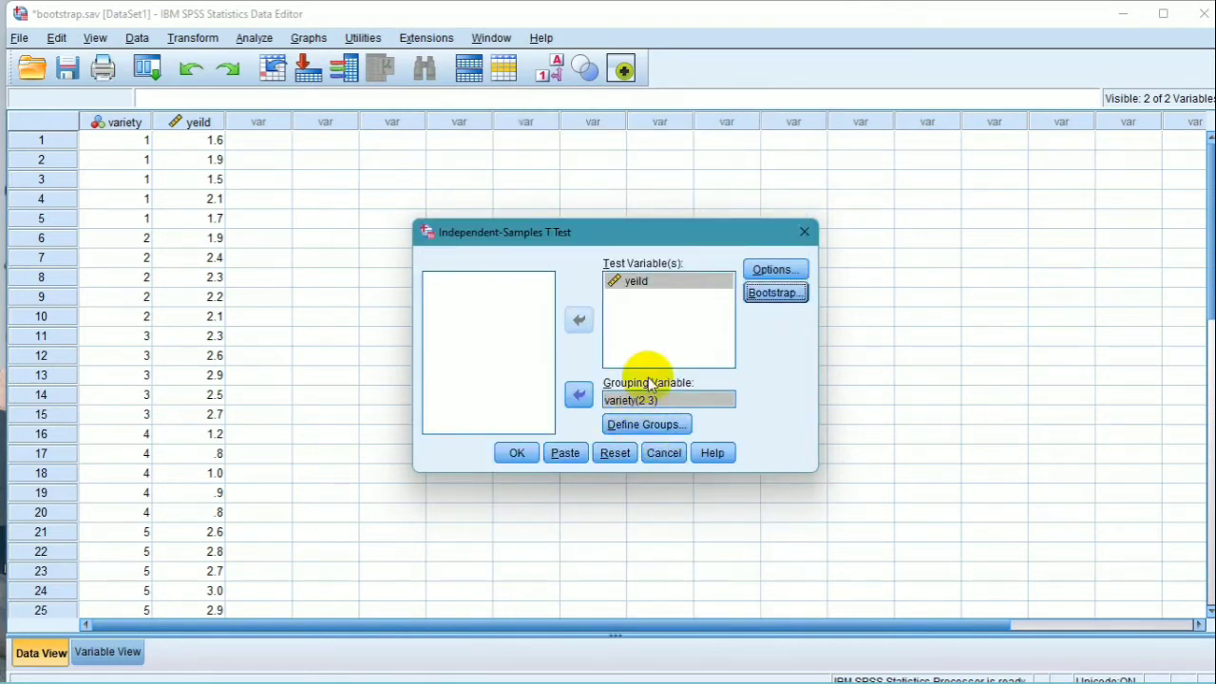
- Run the t test and examine the Group Statistics, Independent Samples Test and bootstrap result tables in the output
{"action": "left_click", "coordinate": [516, 453]}
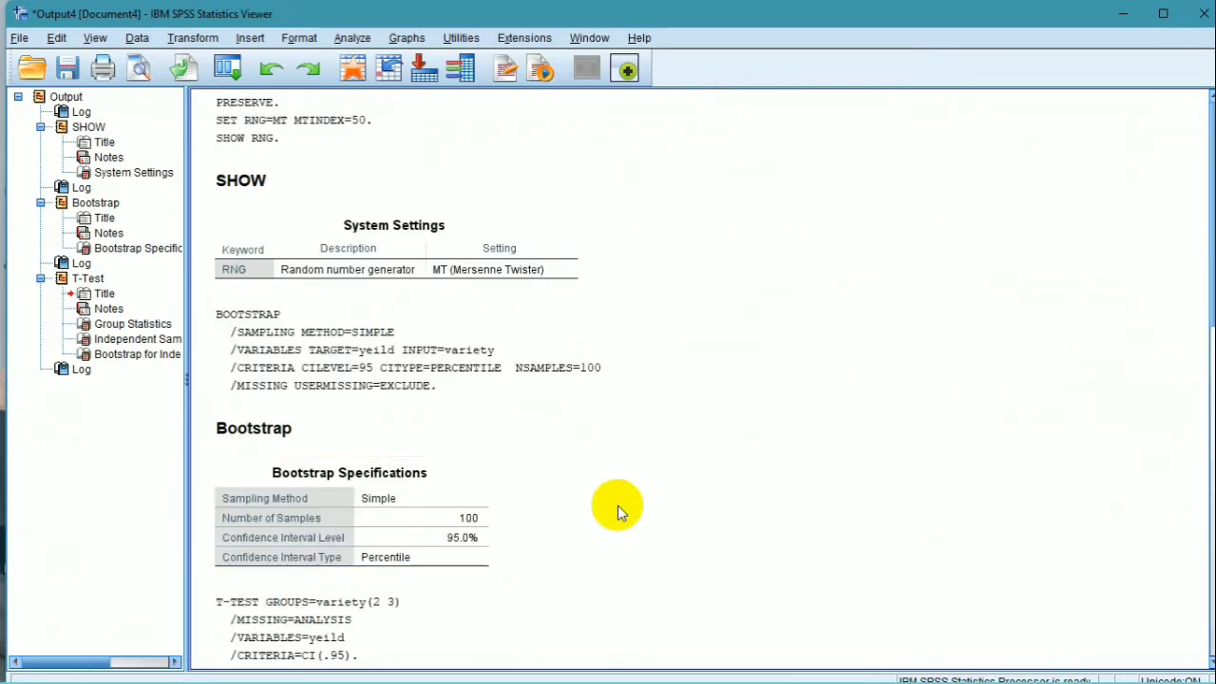
{"action": "scroll", "coordinate": [617, 506], "scroll_direction": "down", "scroll_amount": 15}
{"action": "scroll", "coordinate": [617, 506], "scroll_direction": "up", "scroll_amount": 3}
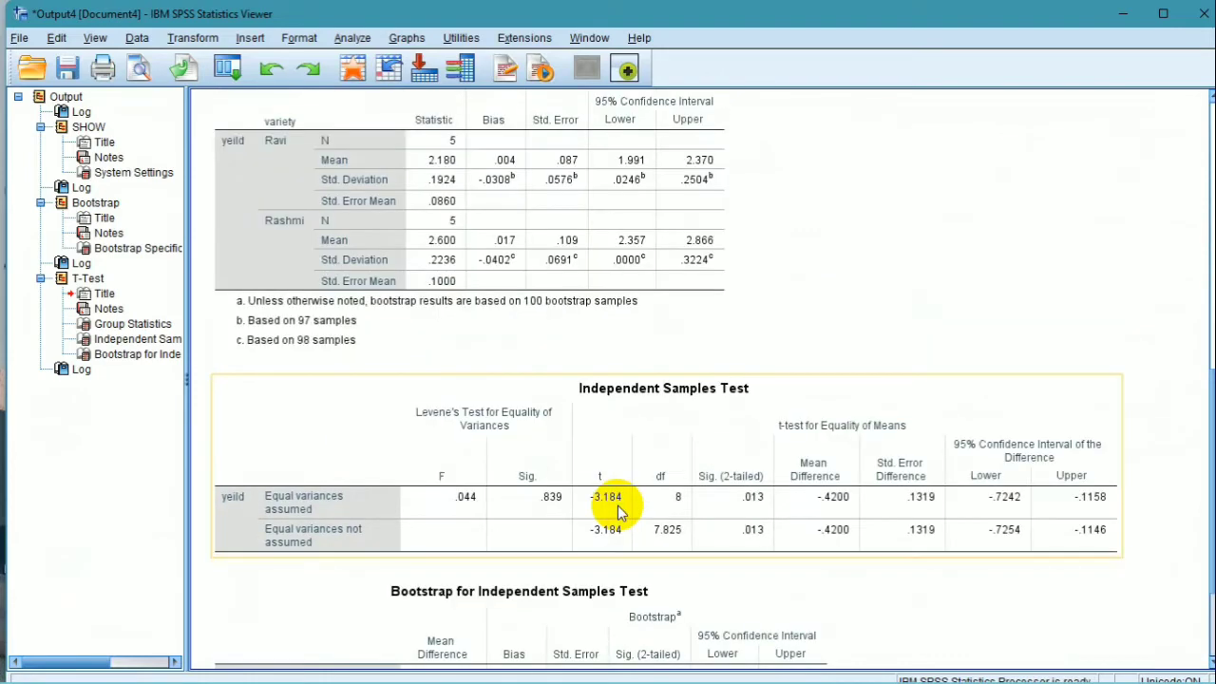
{"action": "scroll", "coordinate": [618, 505], "scroll_direction": "up", "scroll_amount": 3}
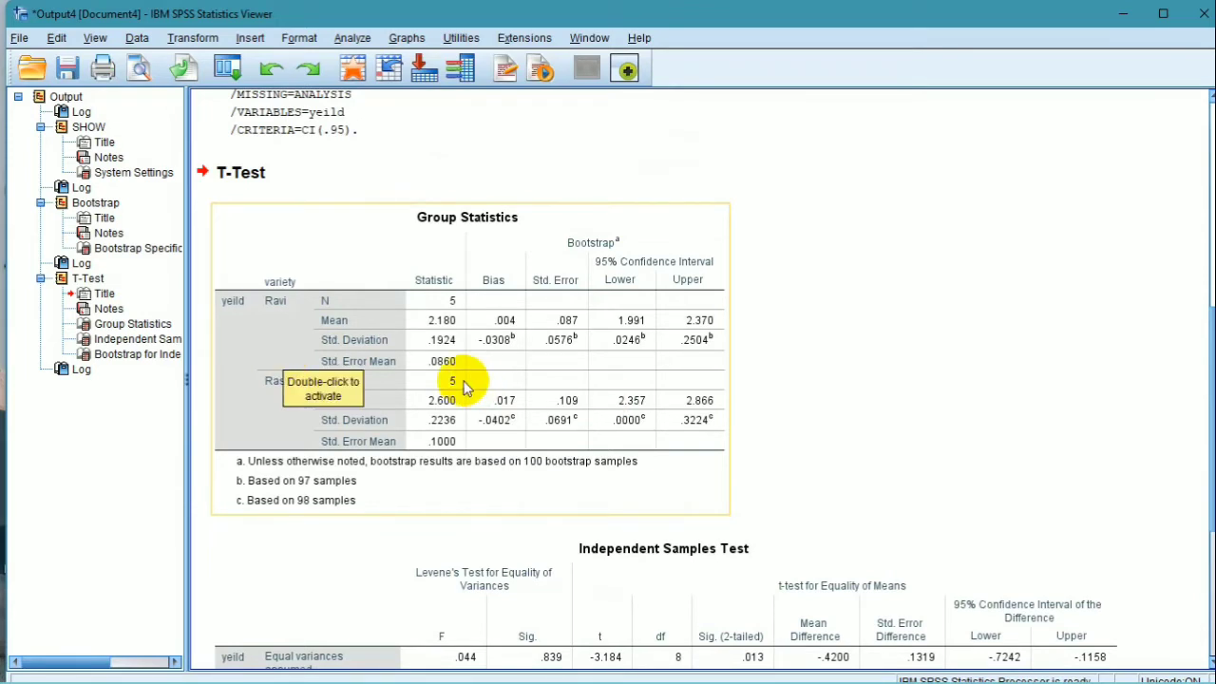
{"action": "left_click", "coordinate": [857, 420]}
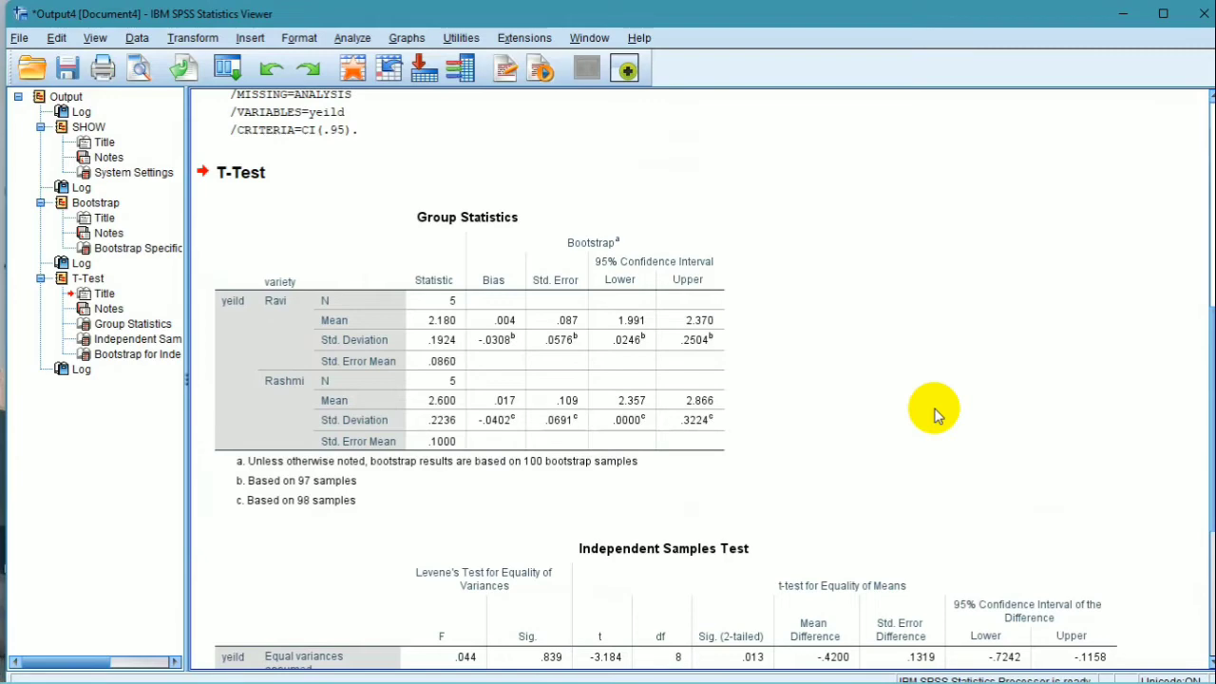
{"action": "scroll", "coordinate": [936, 415], "scroll_direction": "down", "scroll_amount": 5}
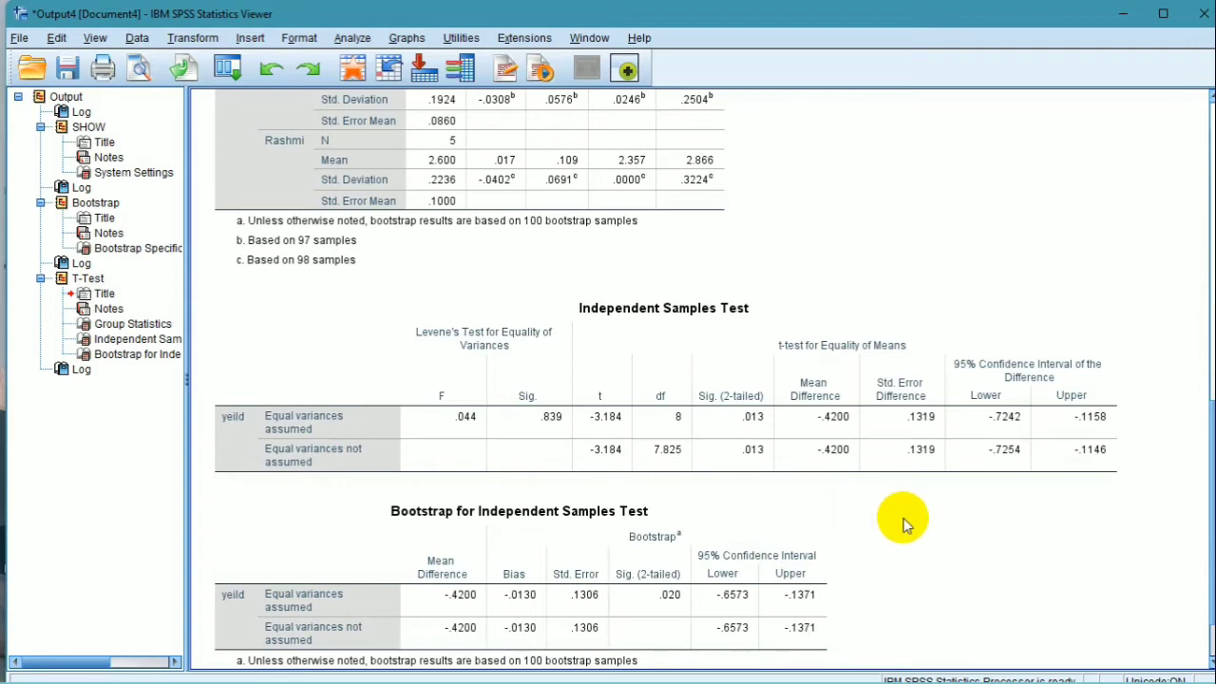
{"action": "scroll", "coordinate": [904, 525], "scroll_direction": "down", "scroll_amount": 2}
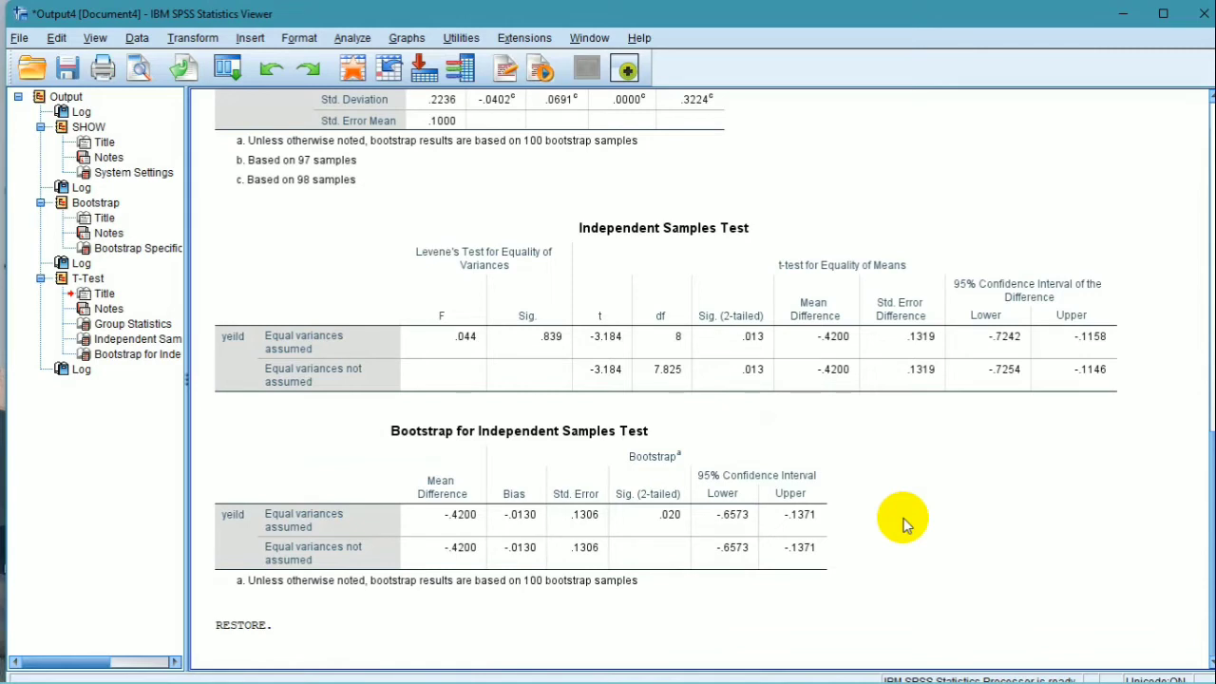
- Compare the significance, mean difference and confidence interval values in the Independent Samples Test table with those in the bootstrap table
{"action": "left_click", "coordinate": [630, 522]}
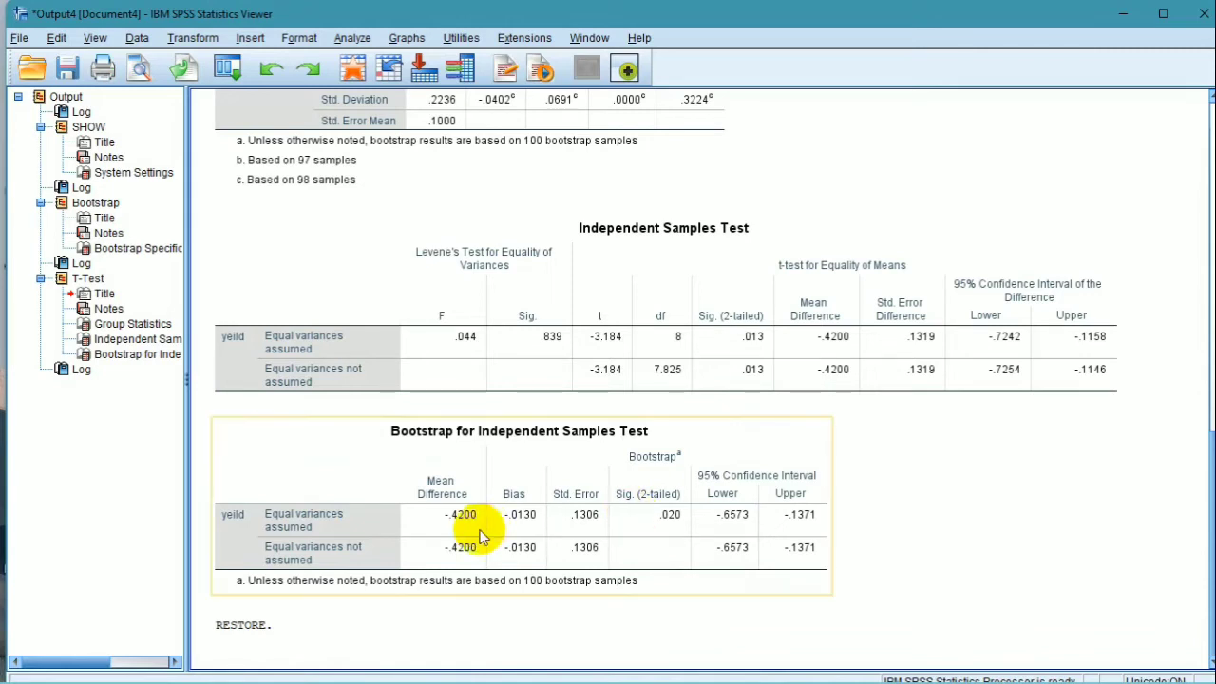
{"action": "left_click", "coordinate": [760, 383]}
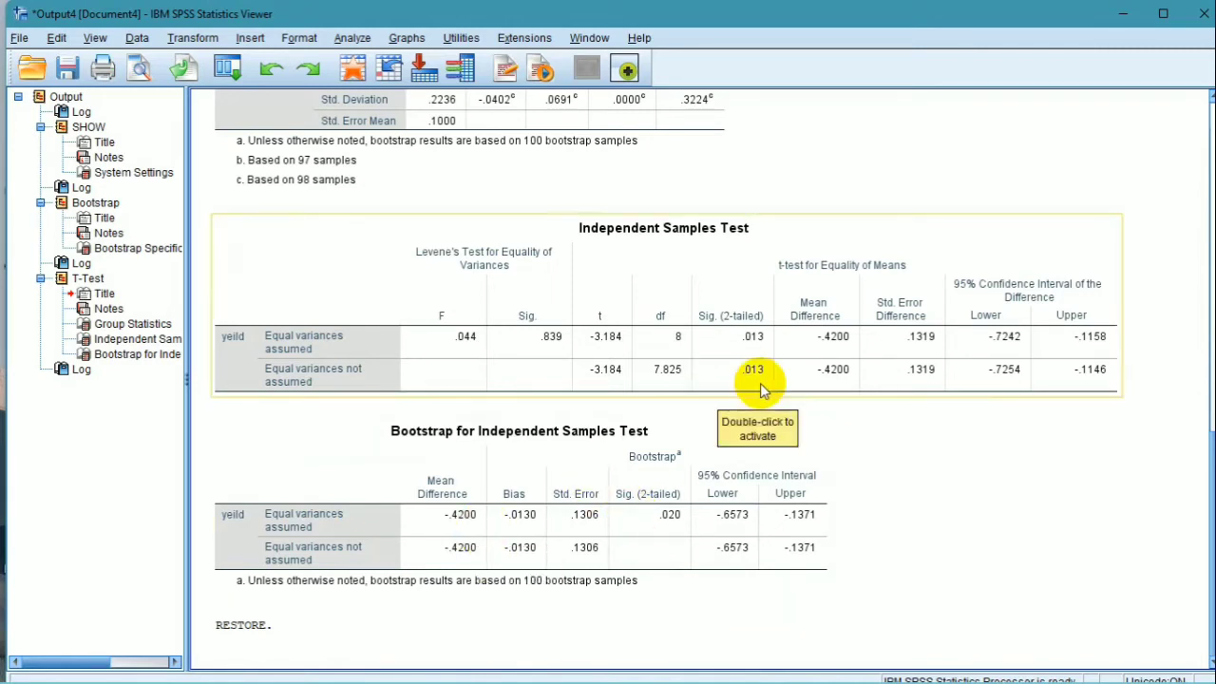
{"action": "left_click", "coordinate": [532, 470]}
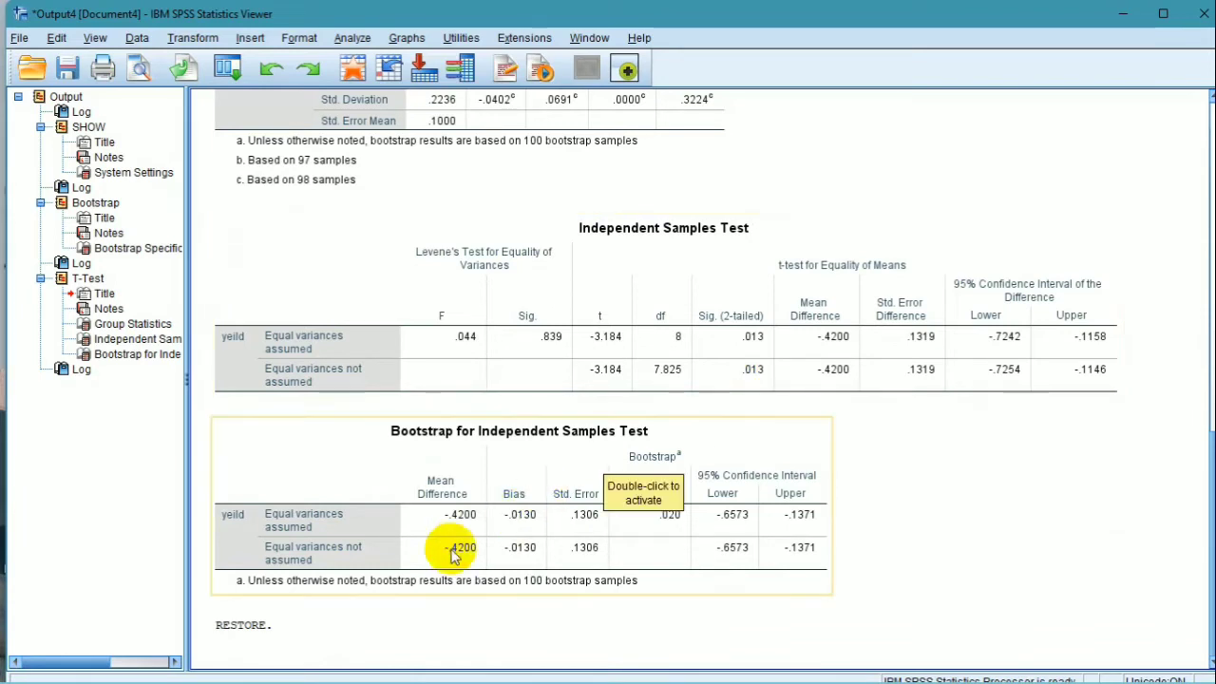
{"action": "left_click", "coordinate": [727, 375]}
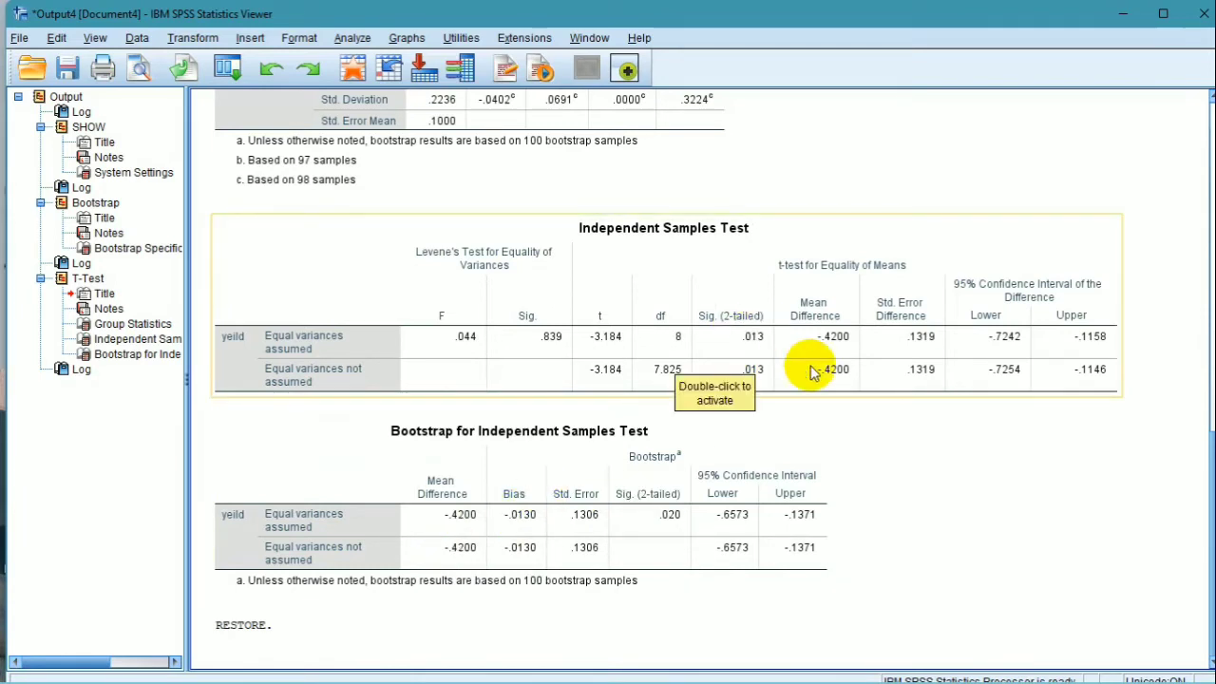
{"action": "left_click", "coordinate": [881, 443]}
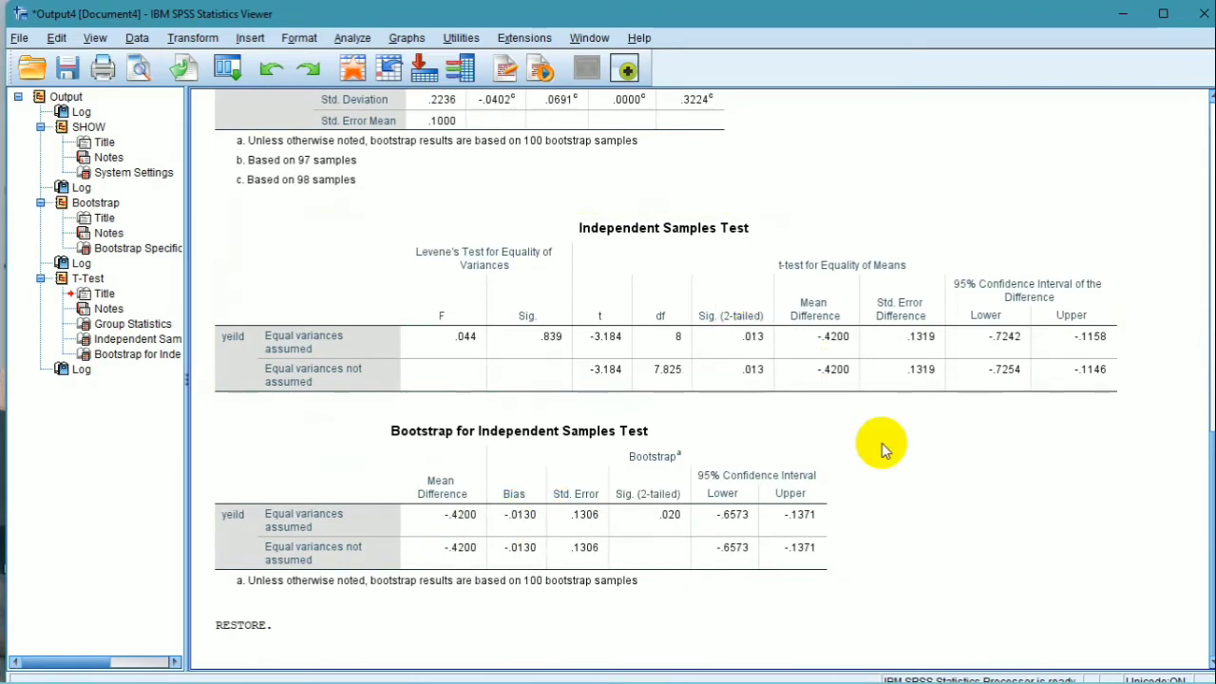
{"action": "left_click", "coordinate": [628, 522]}
{"action": "left_click", "coordinate": [858, 415]}
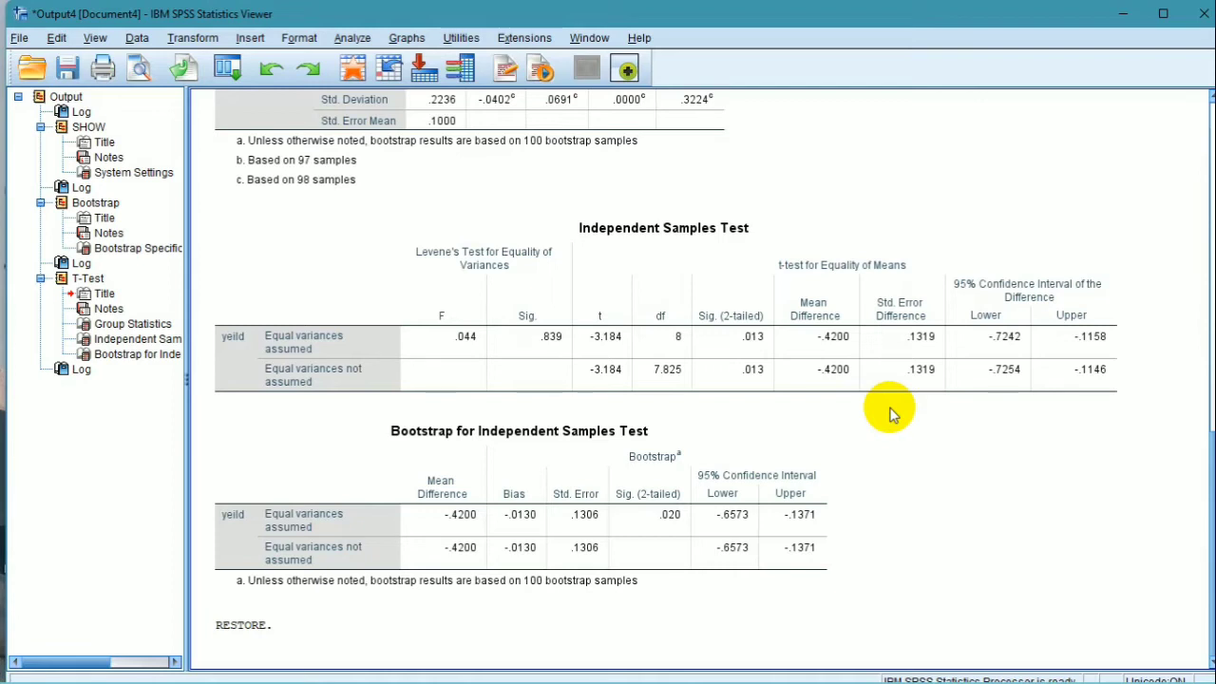
{"action": "left_click", "coordinate": [751, 430]}
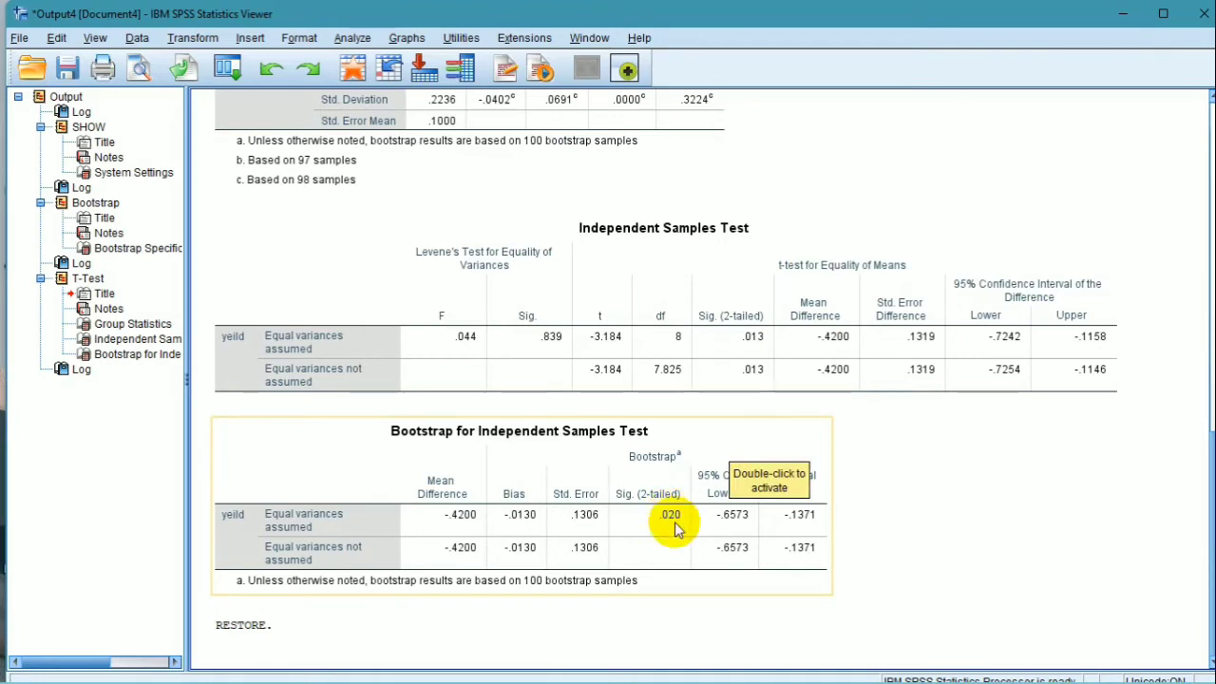
{"action": "left_click", "coordinate": [945, 513]}
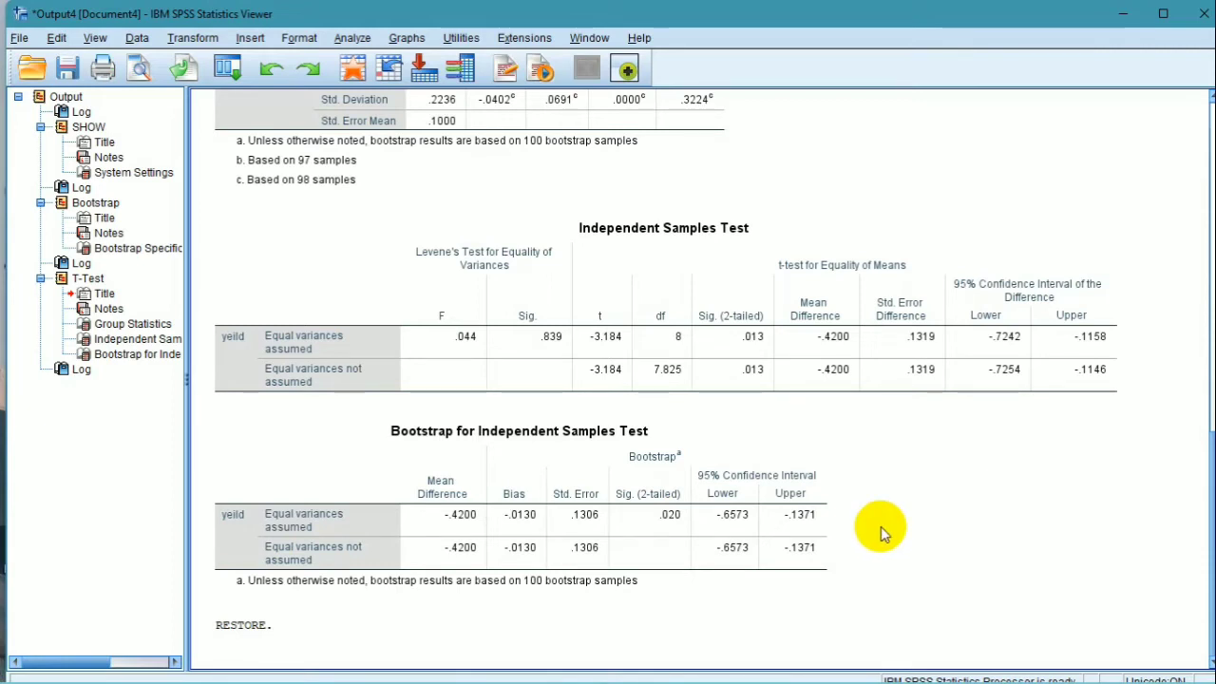
{"action": "left_click", "coordinate": [733, 518]}
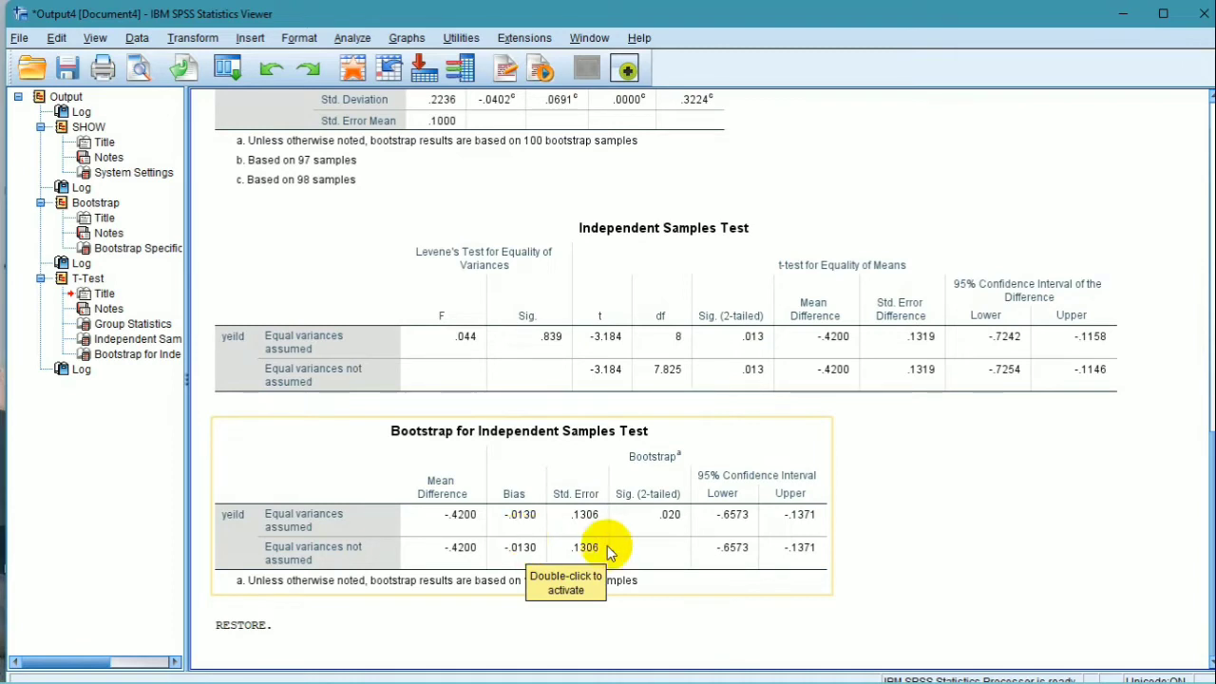
{"action": "left_click", "coordinate": [958, 516]}
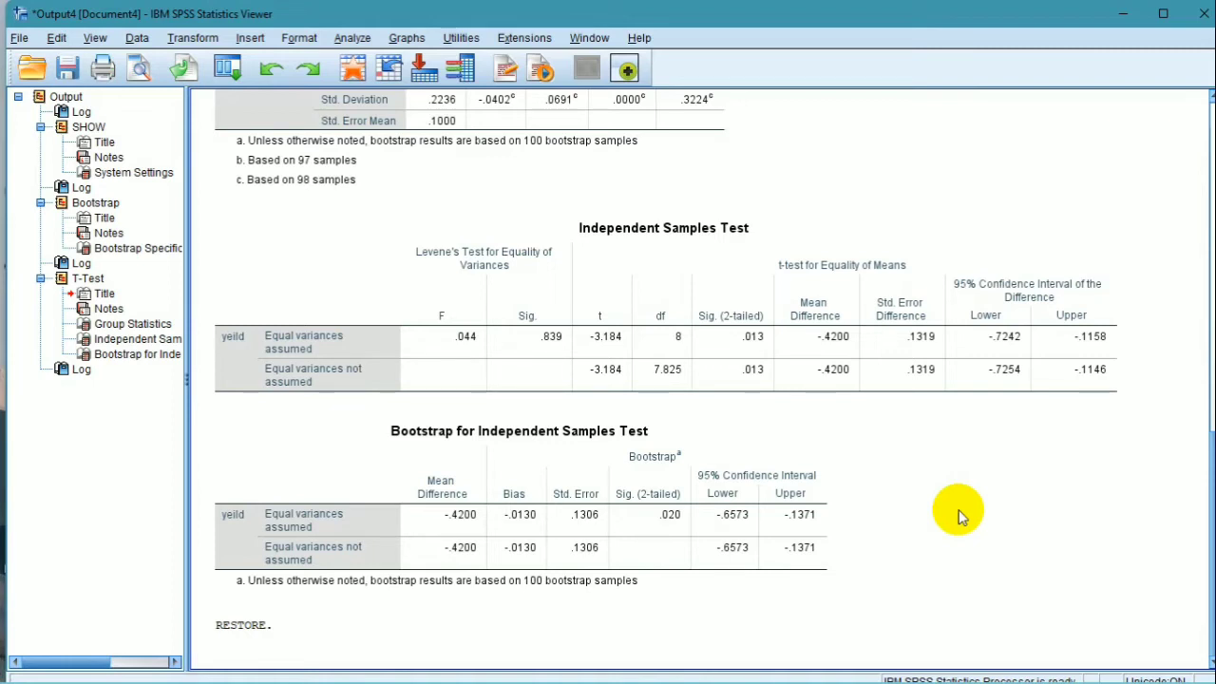
- Return to the dataset, reset the Q-Q Plots settings and generate a Q-Q plot of yeild against the Normal distribution
{"action": "left_click", "coordinate": [1124, 15]}
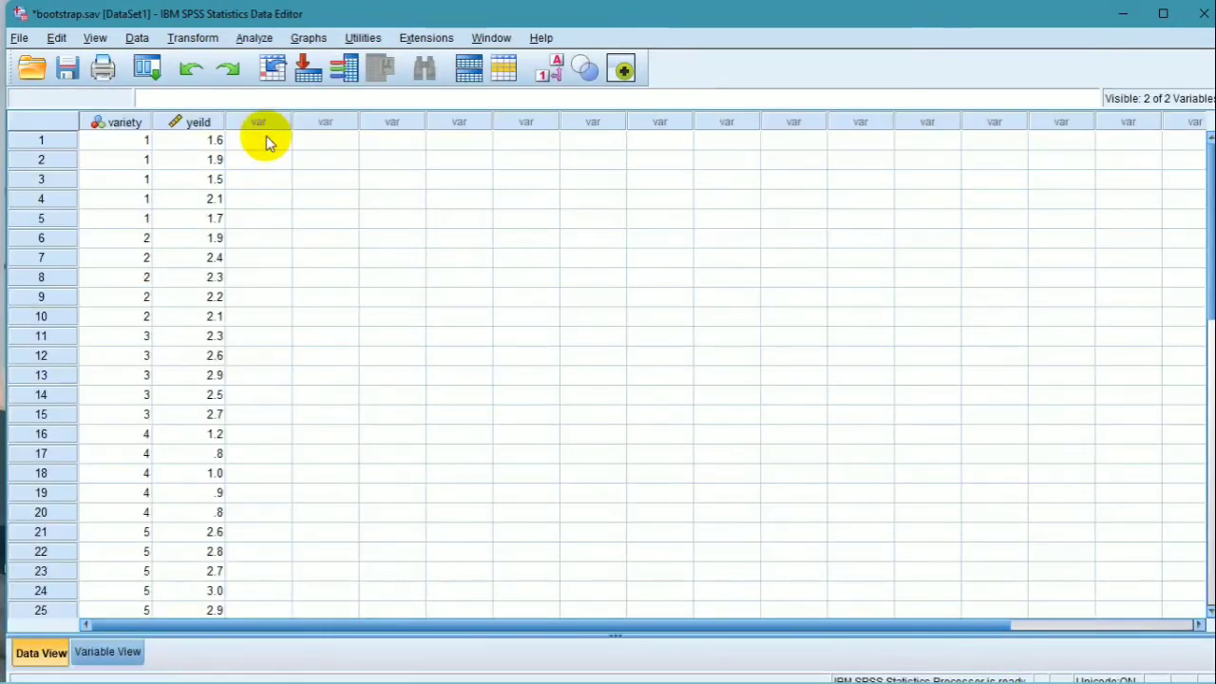
{"action": "left_click", "coordinate": [263, 44]}
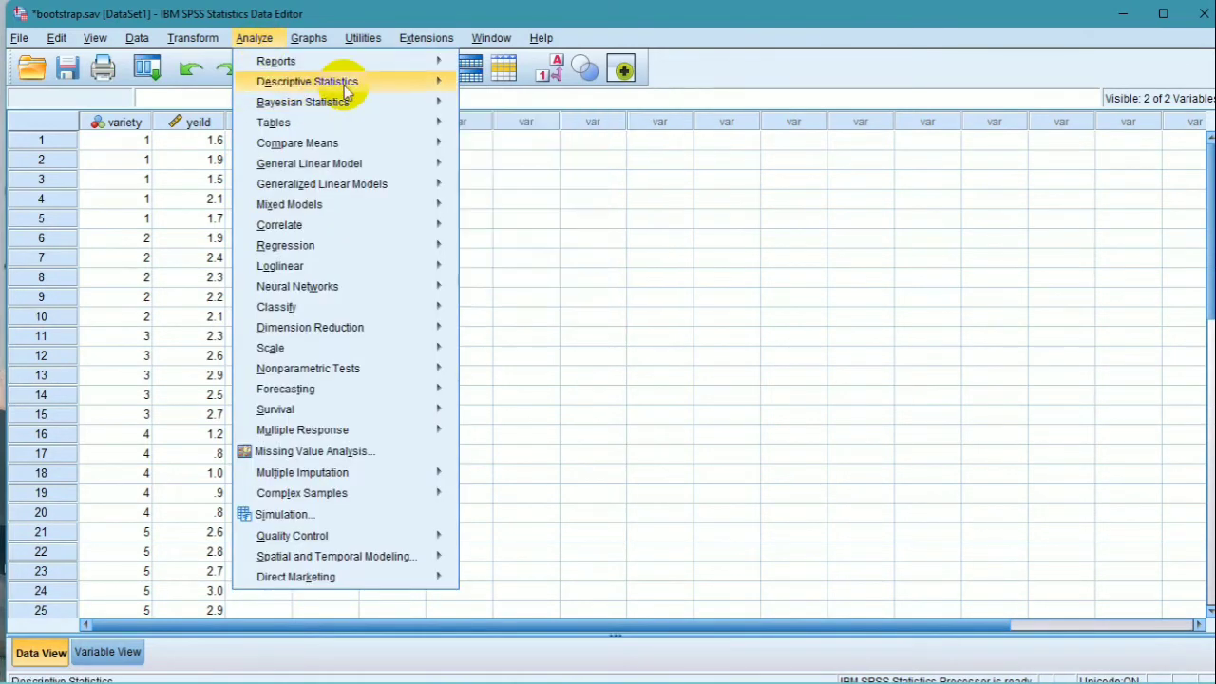
{"action": "mouse_move", "coordinate": [347, 86]}
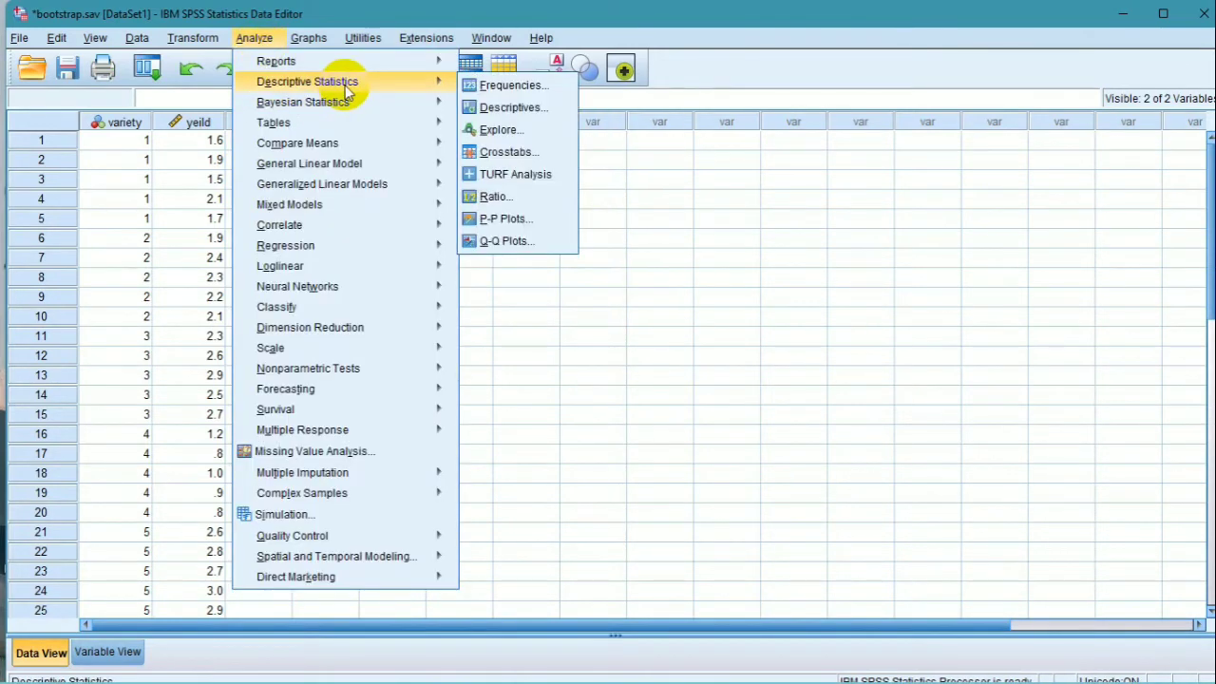
{"action": "left_click", "coordinate": [501, 241]}
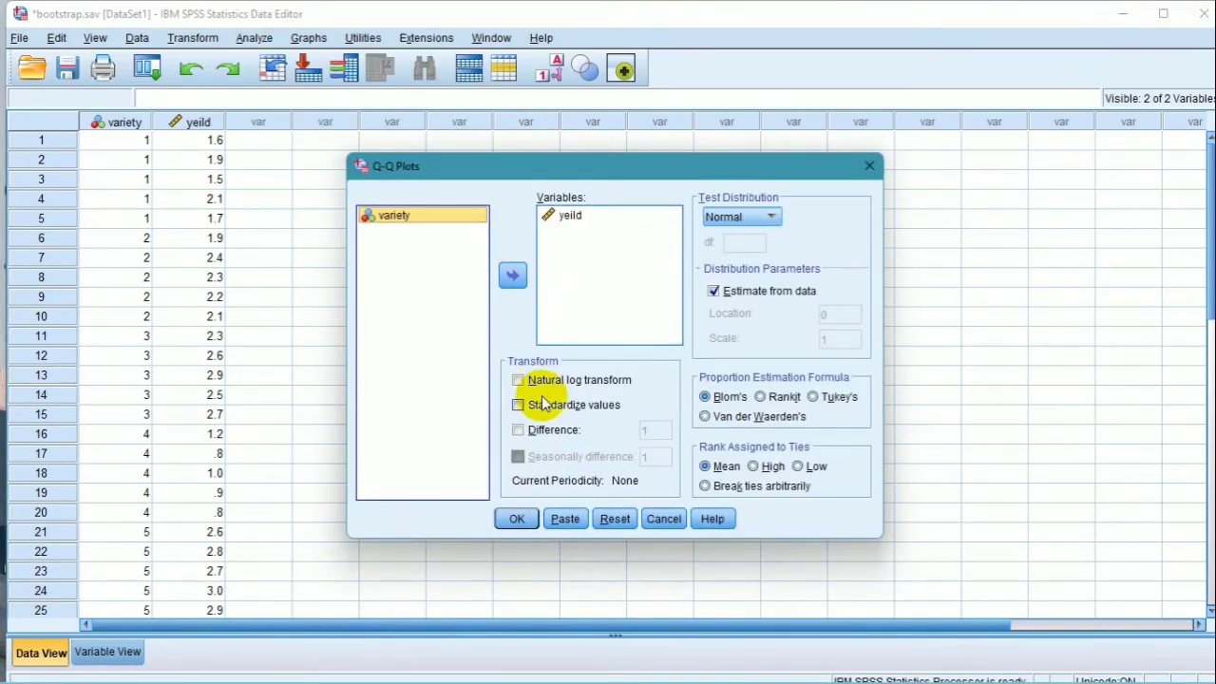
{"action": "left_click", "coordinate": [616, 519]}
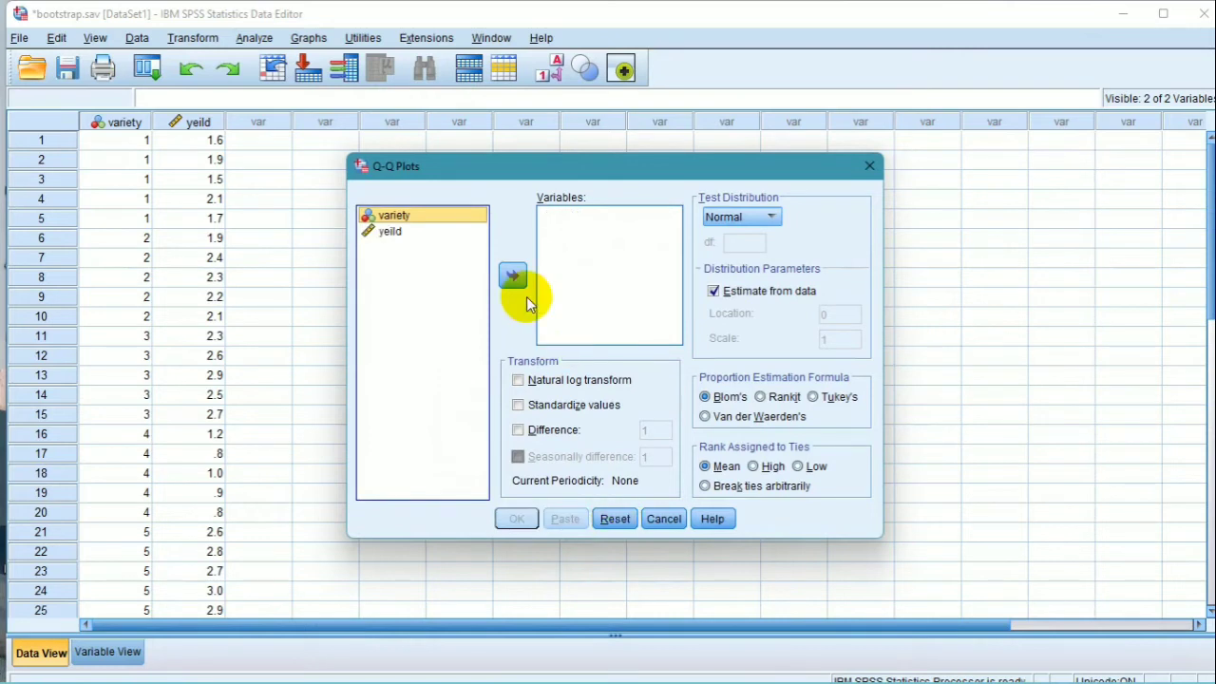
{"action": "left_click", "coordinate": [385, 233]}
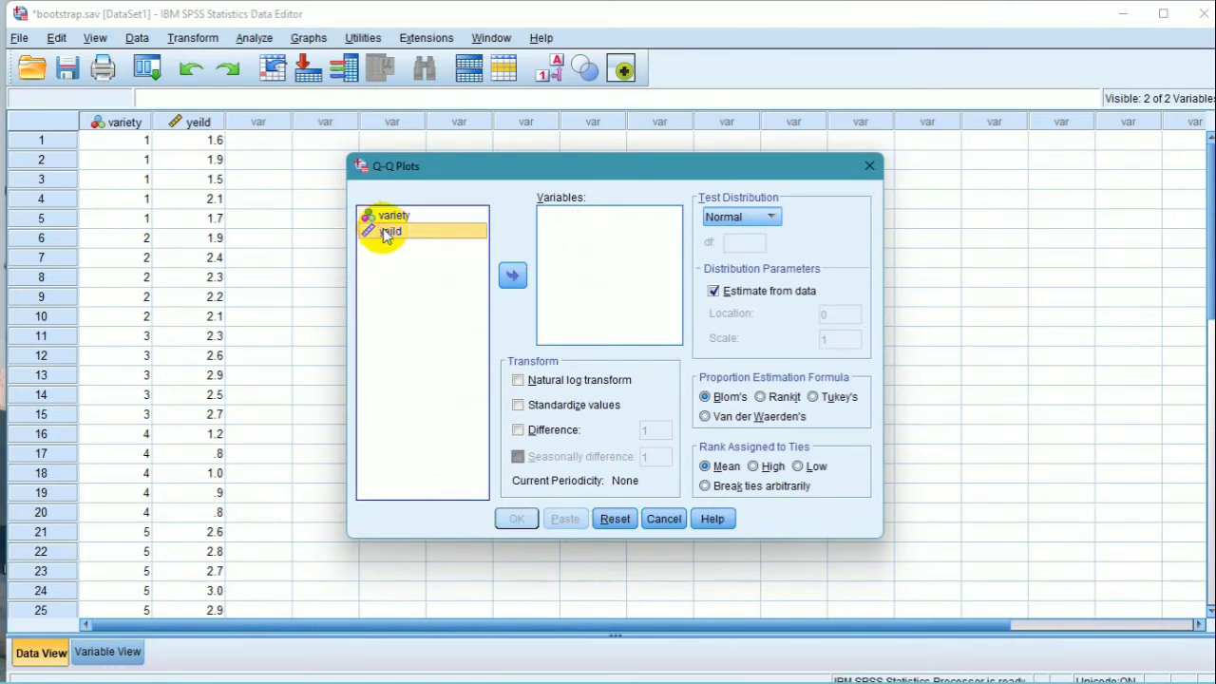
{"action": "left_click", "coordinate": [511, 275]}
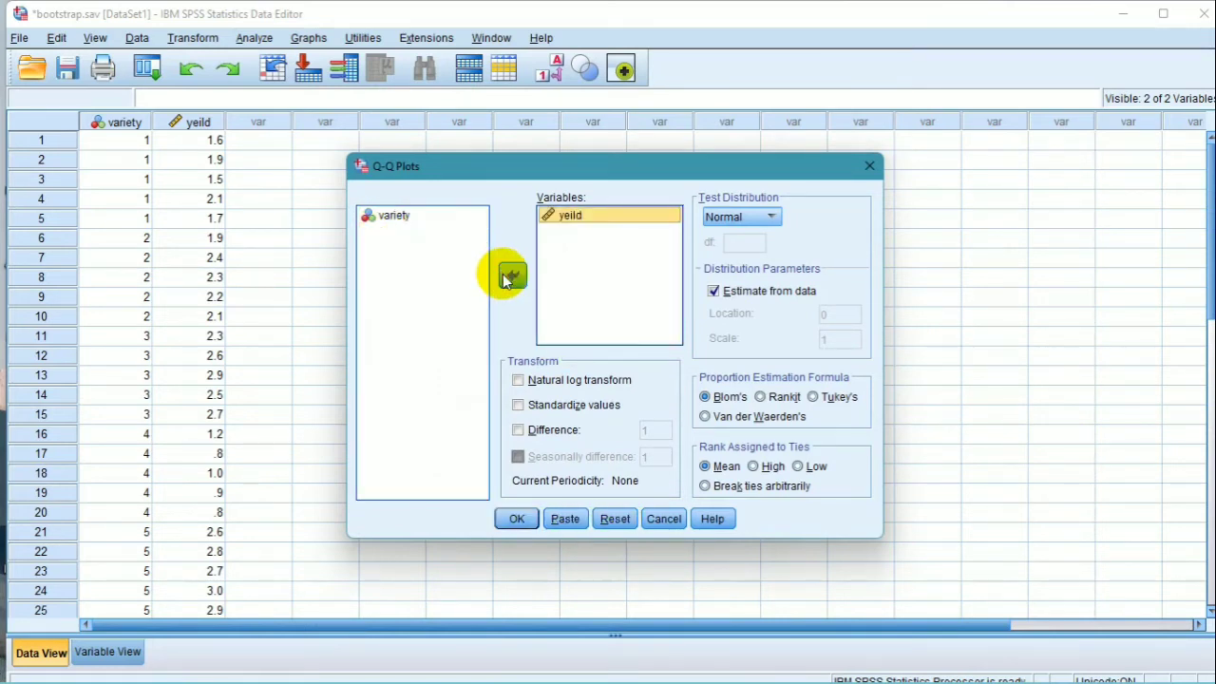
{"action": "left_click", "coordinate": [512, 519]}
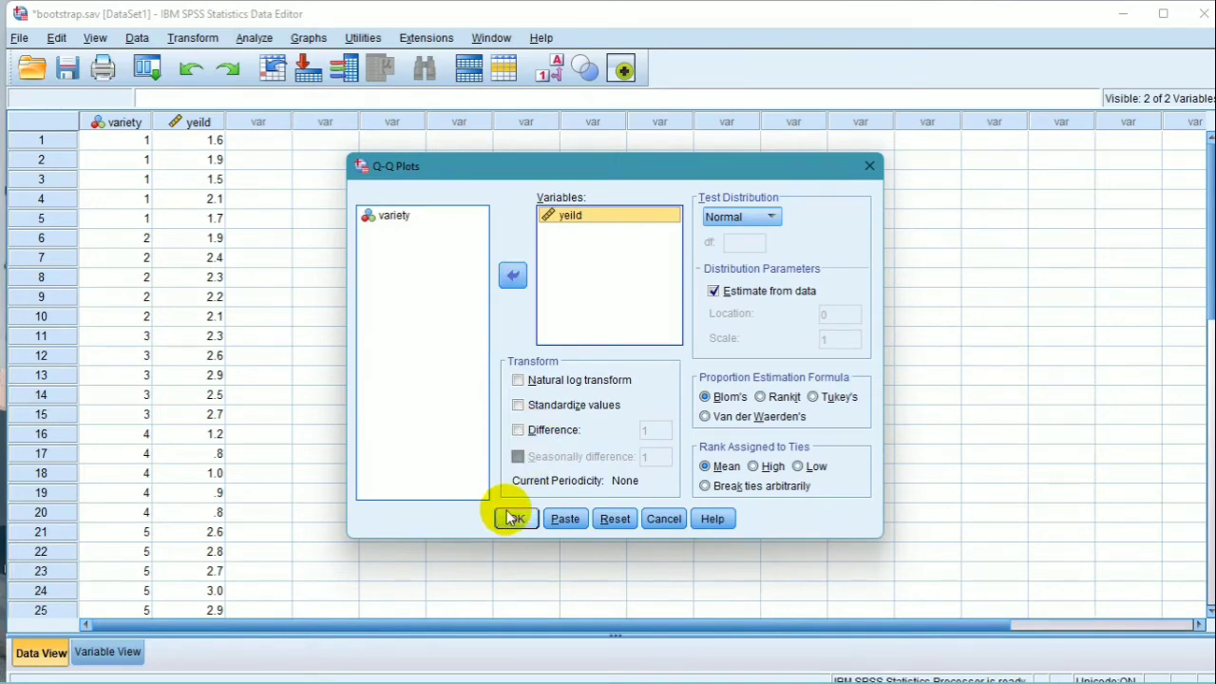
{"action": "left_click", "coordinate": [514, 519]}
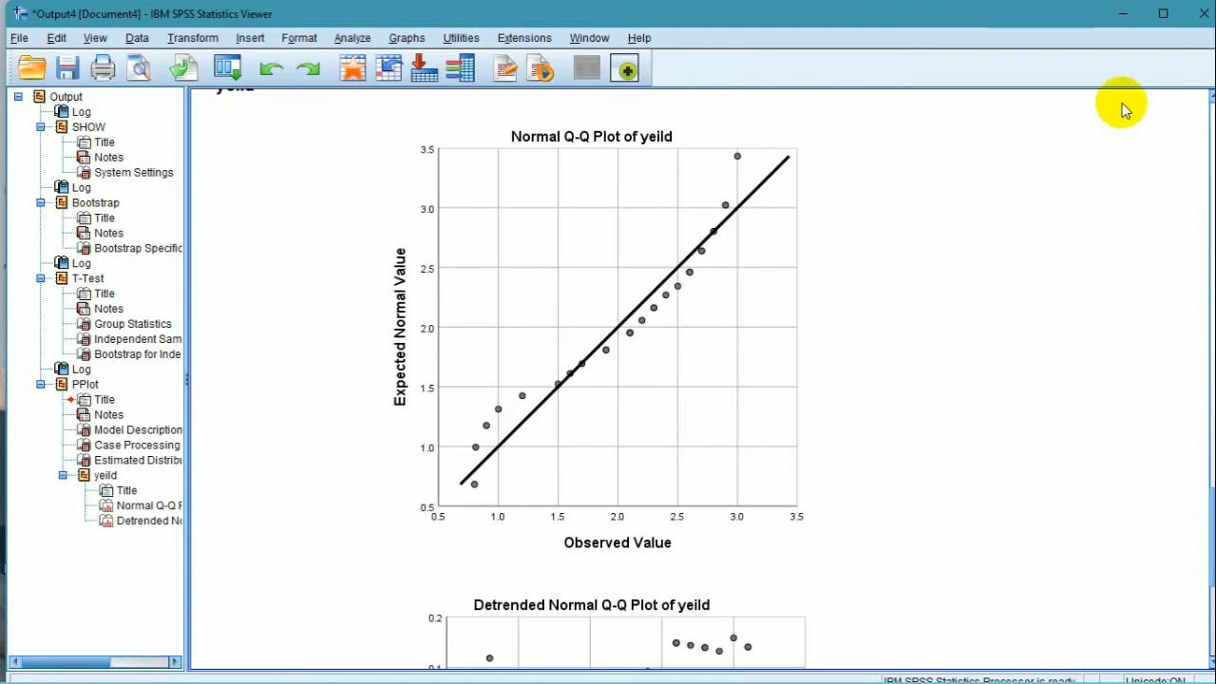
- Return to the dataset and define a General Linear Model repeated measures within-subject factor named factor1 with 2 levels
{"action": "left_click", "coordinate": [1123, 13]}
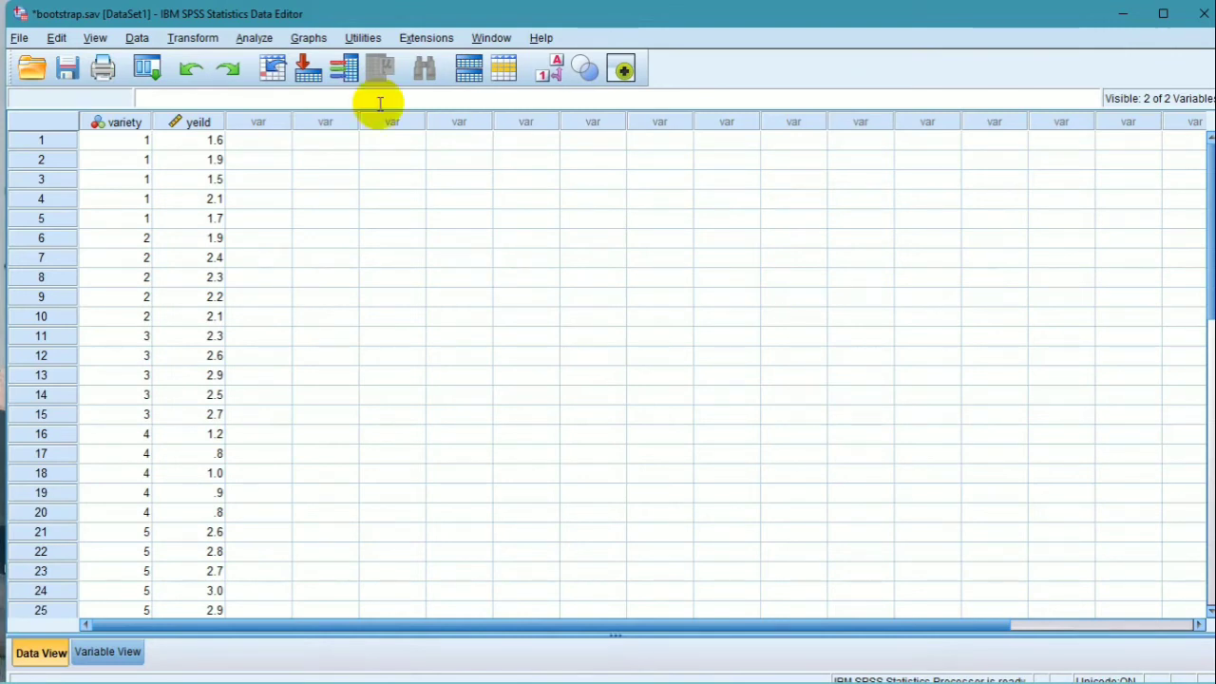
{"action": "left_click", "coordinate": [254, 38]}
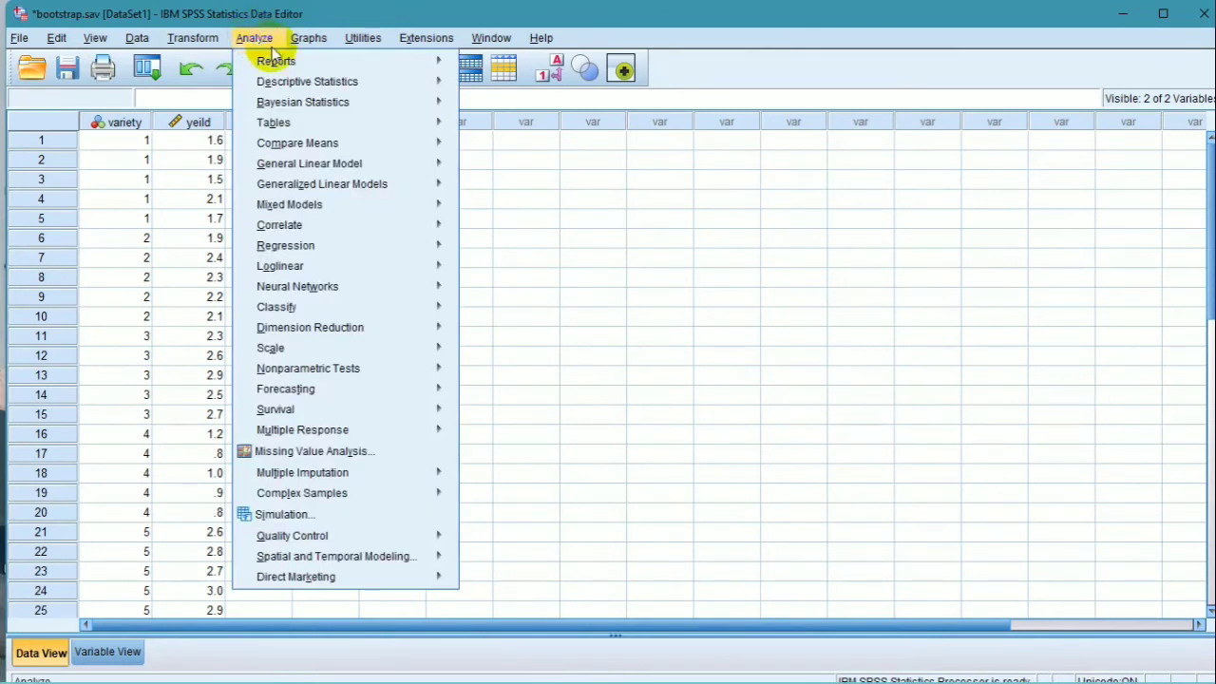
{"action": "mouse_move", "coordinate": [287, 68]}
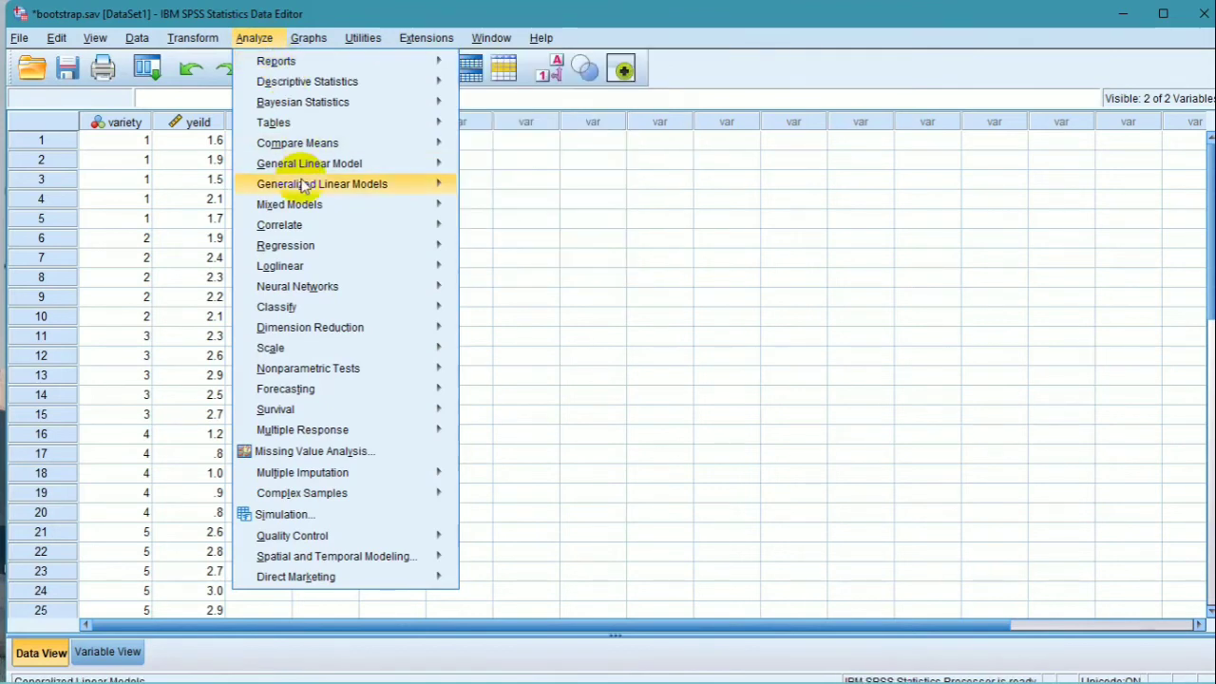
{"action": "mouse_move", "coordinate": [326, 173]}
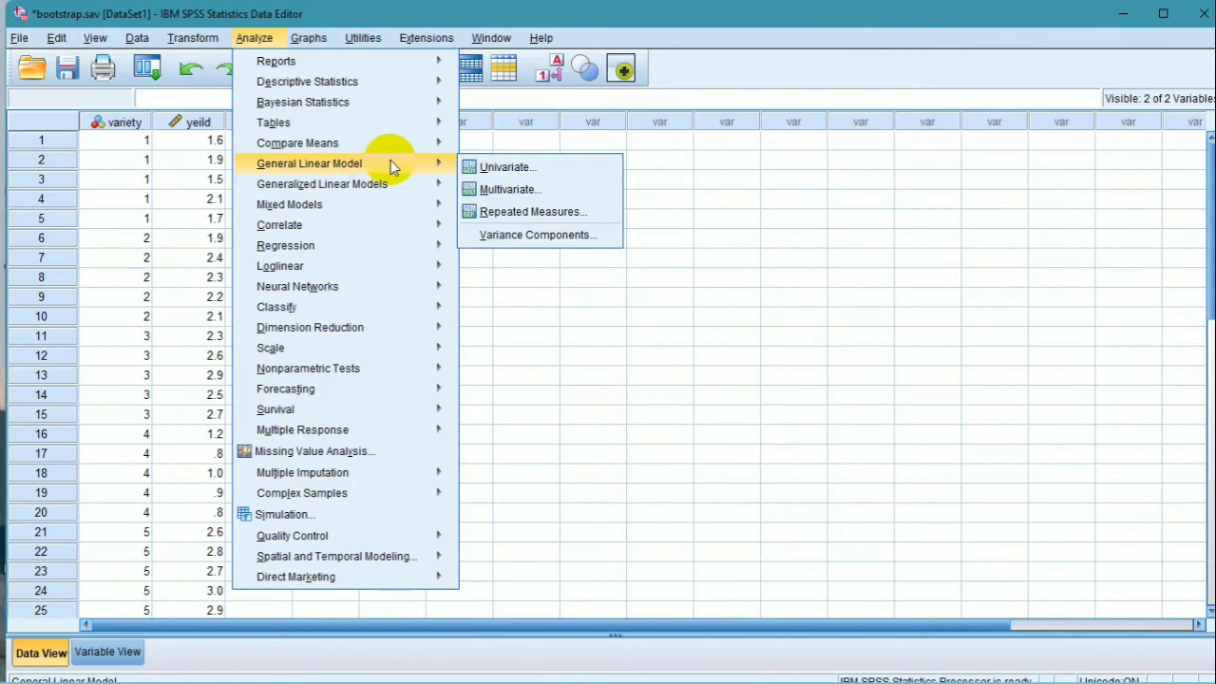
{"action": "left_click", "coordinate": [535, 213]}
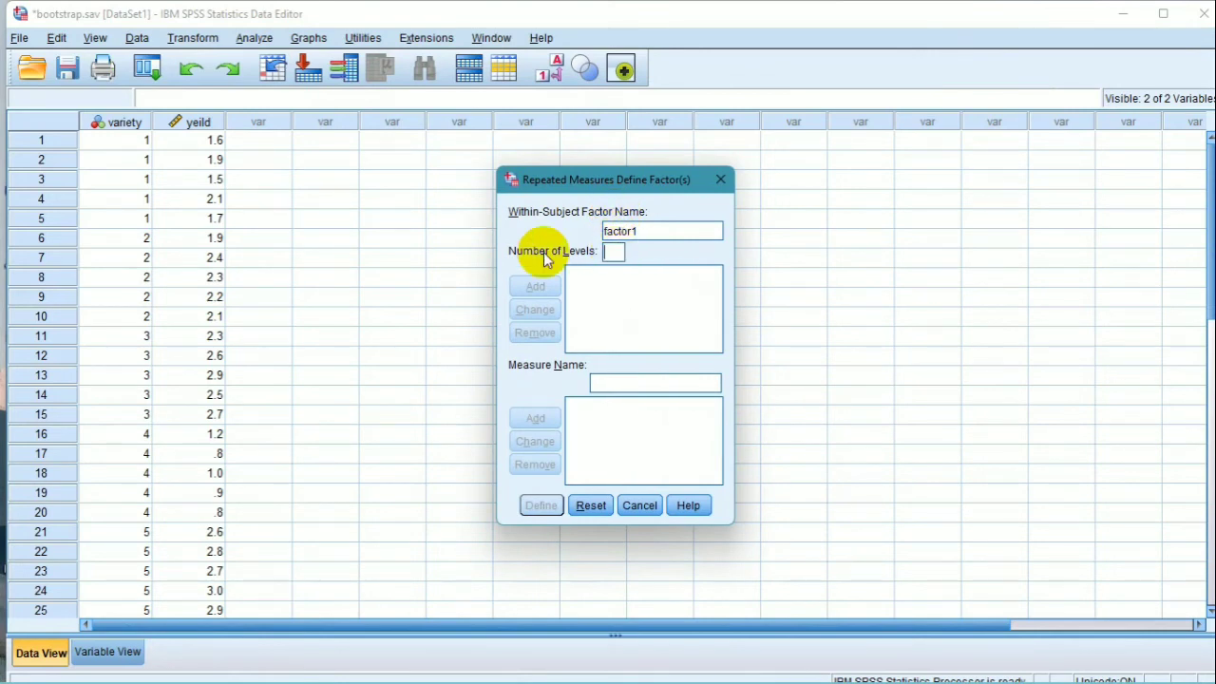
{"action": "type", "text": "2"}
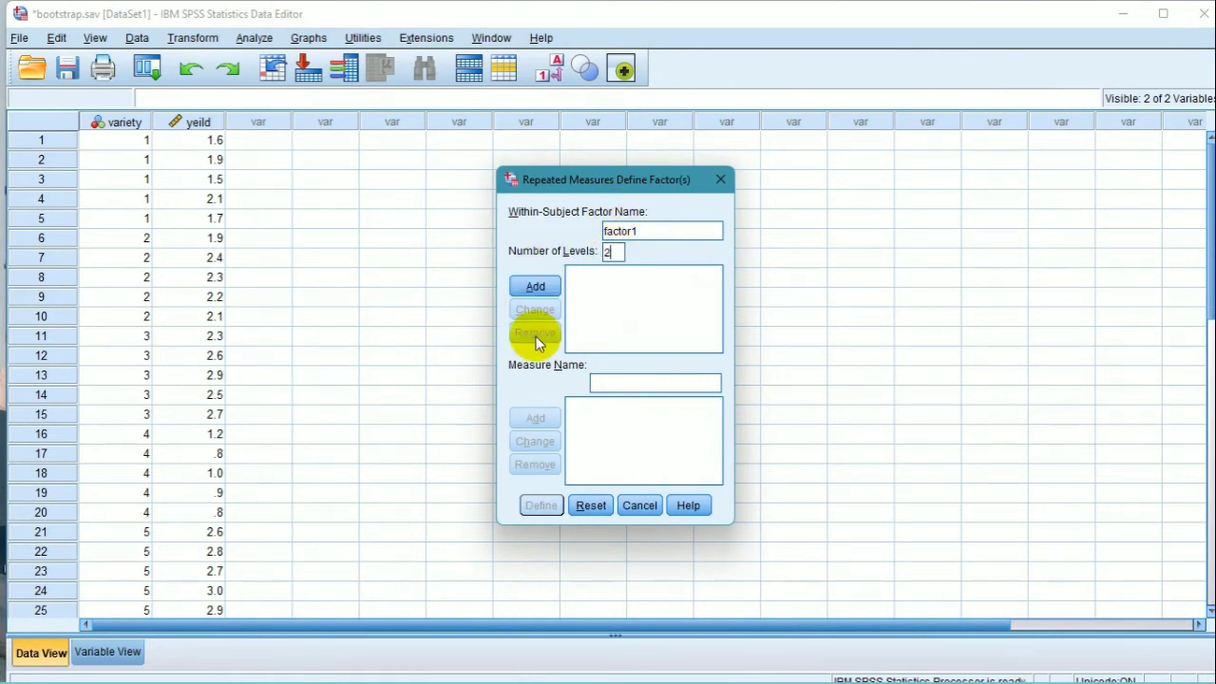
{"action": "left_click", "coordinate": [529, 290]}
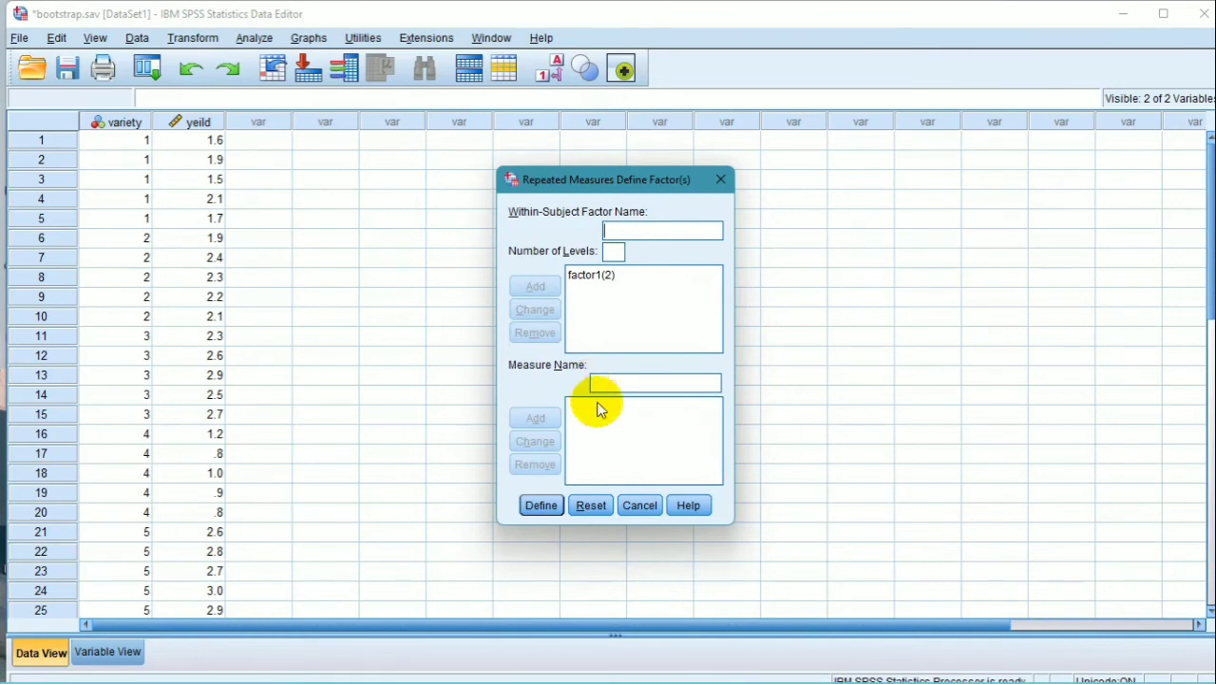
{"action": "left_click", "coordinate": [542, 505]}
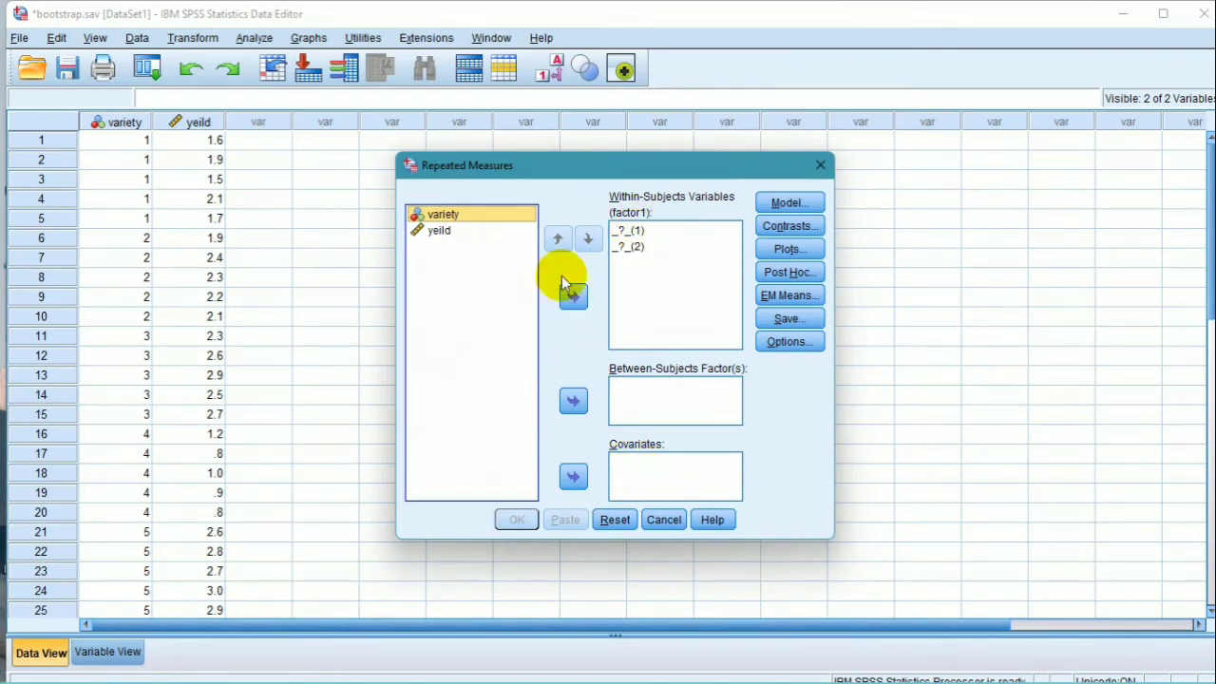
- Assign variety to level 1 and yeild to level 2 of the within-subjects variables
{"action": "left_click", "coordinate": [573, 293]}
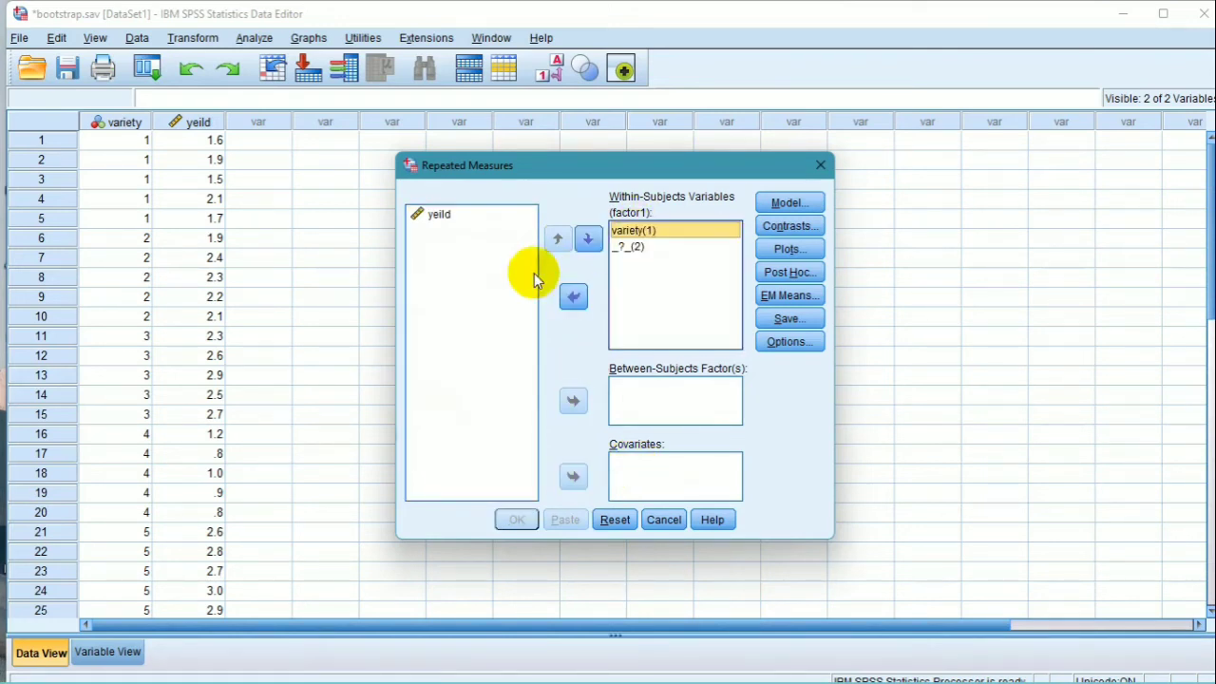
{"action": "left_click", "coordinate": [443, 218]}
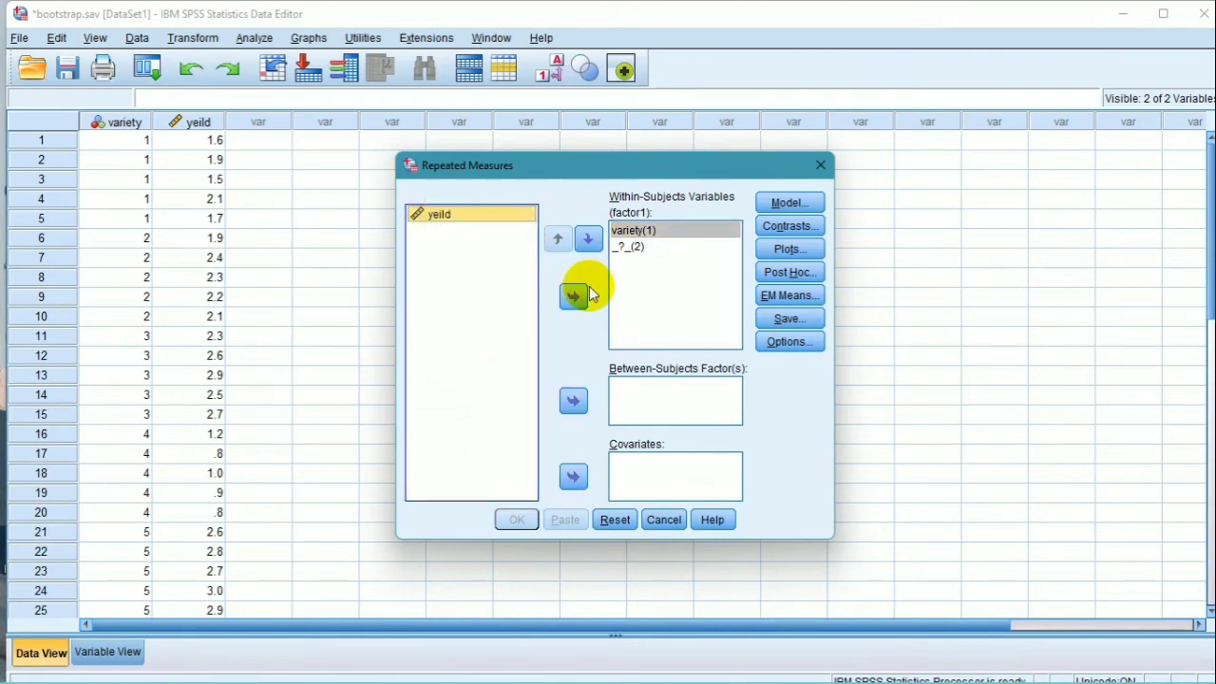
{"action": "left_click", "coordinate": [574, 297]}
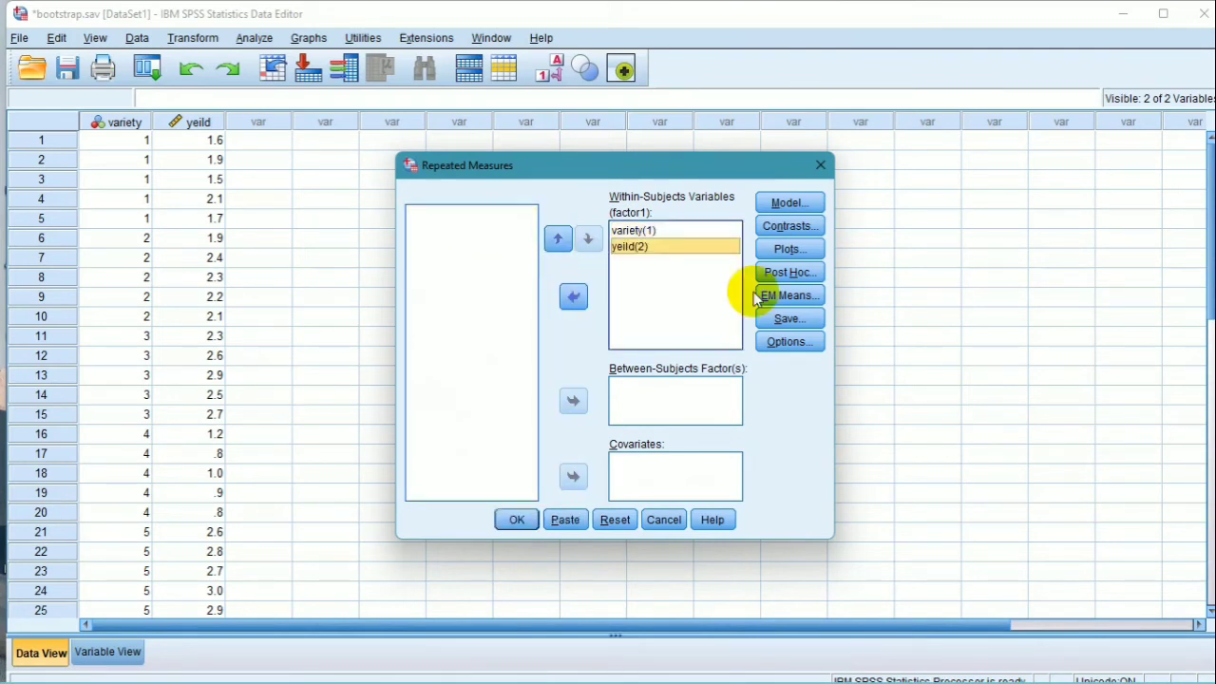
- Run the repeated measures analysis with observed power included and review the General Linear Model output tables
{"action": "left_click", "coordinate": [790, 343]}
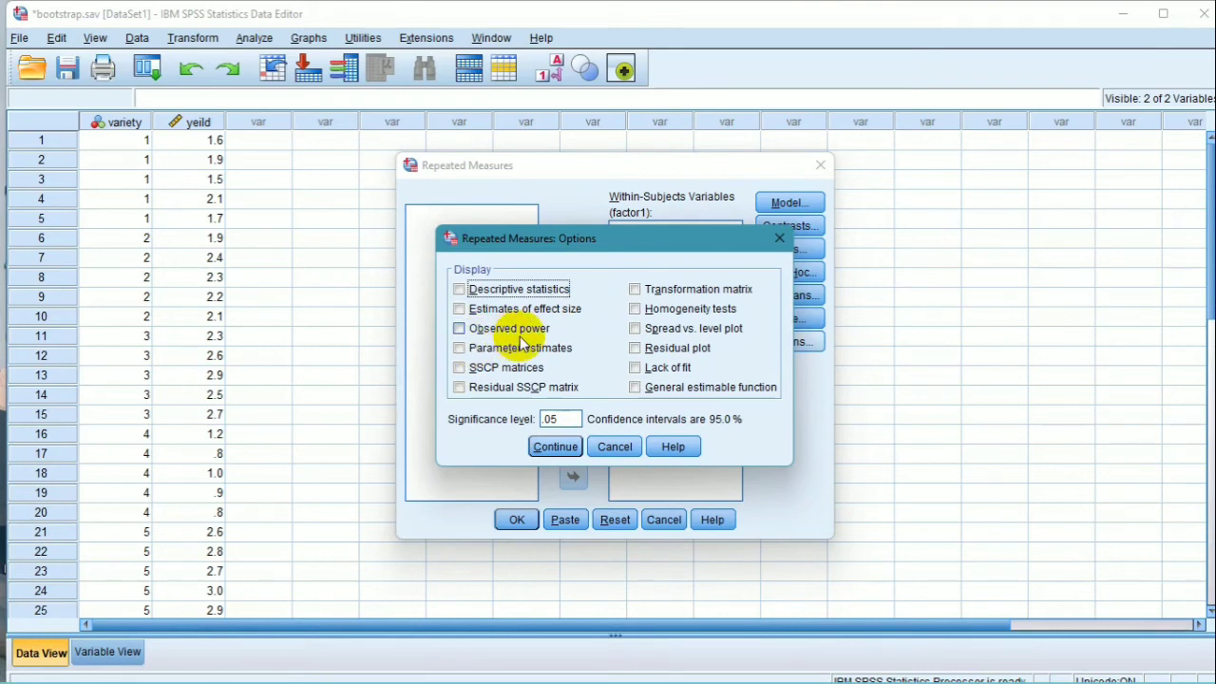
{"action": "left_click", "coordinate": [460, 329]}
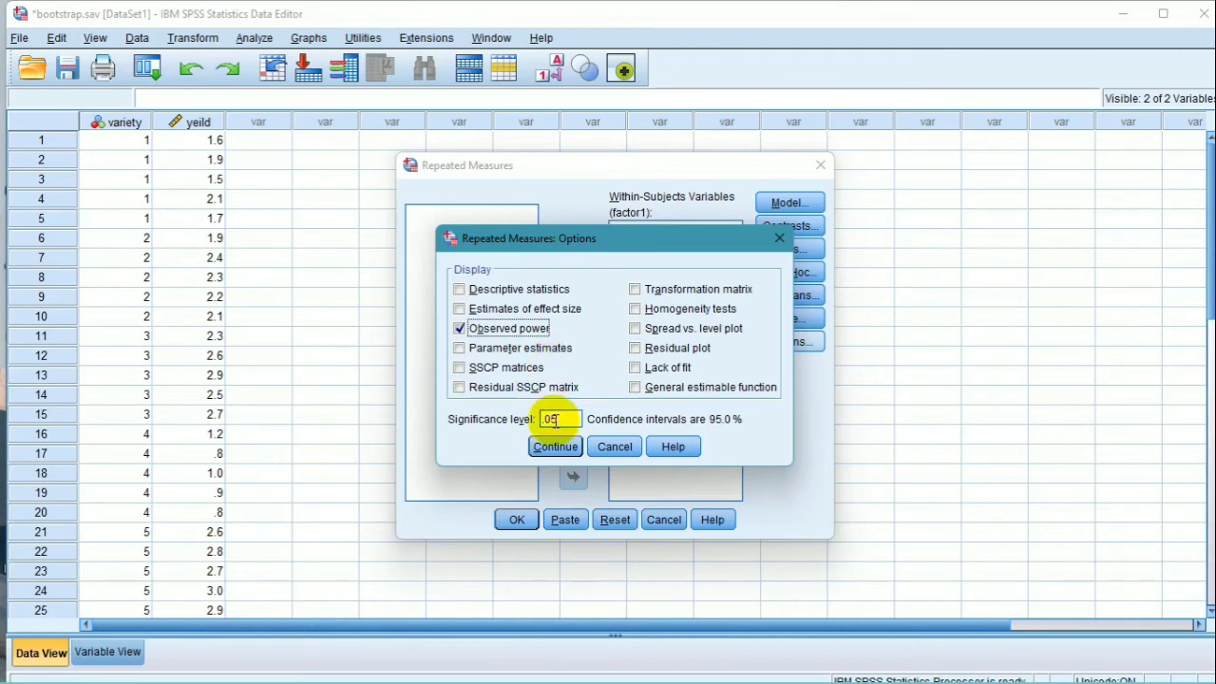
{"action": "left_click", "coordinate": [552, 447]}
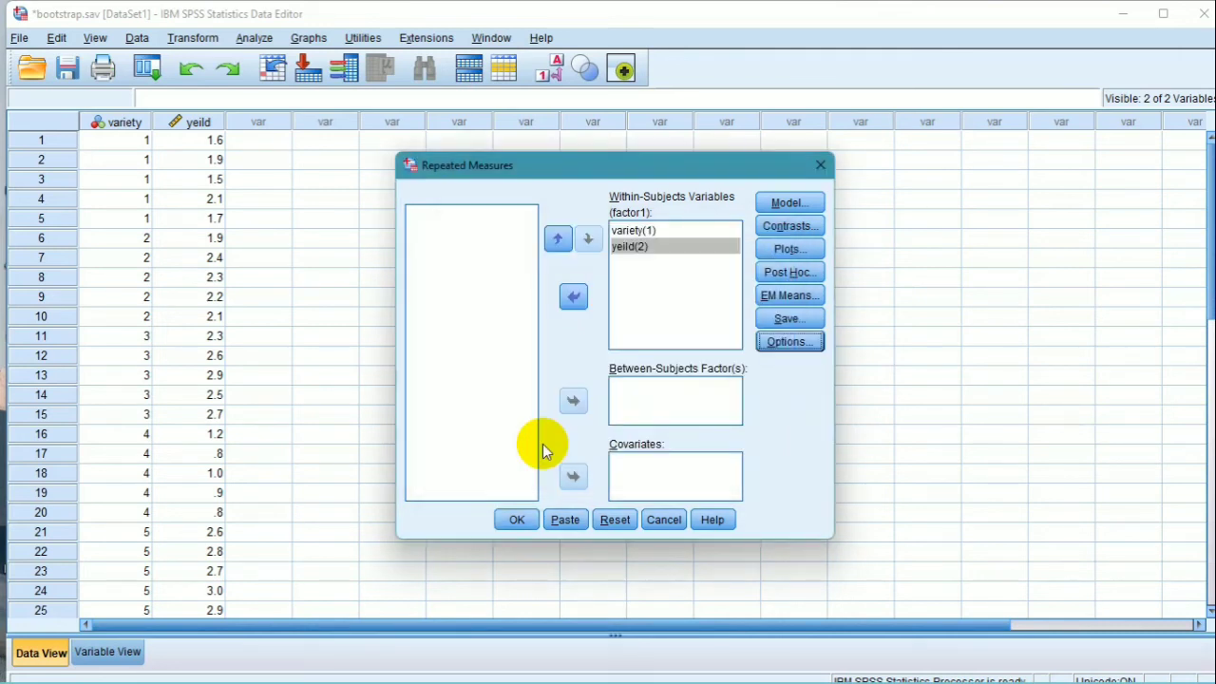
{"action": "left_click", "coordinate": [525, 527]}
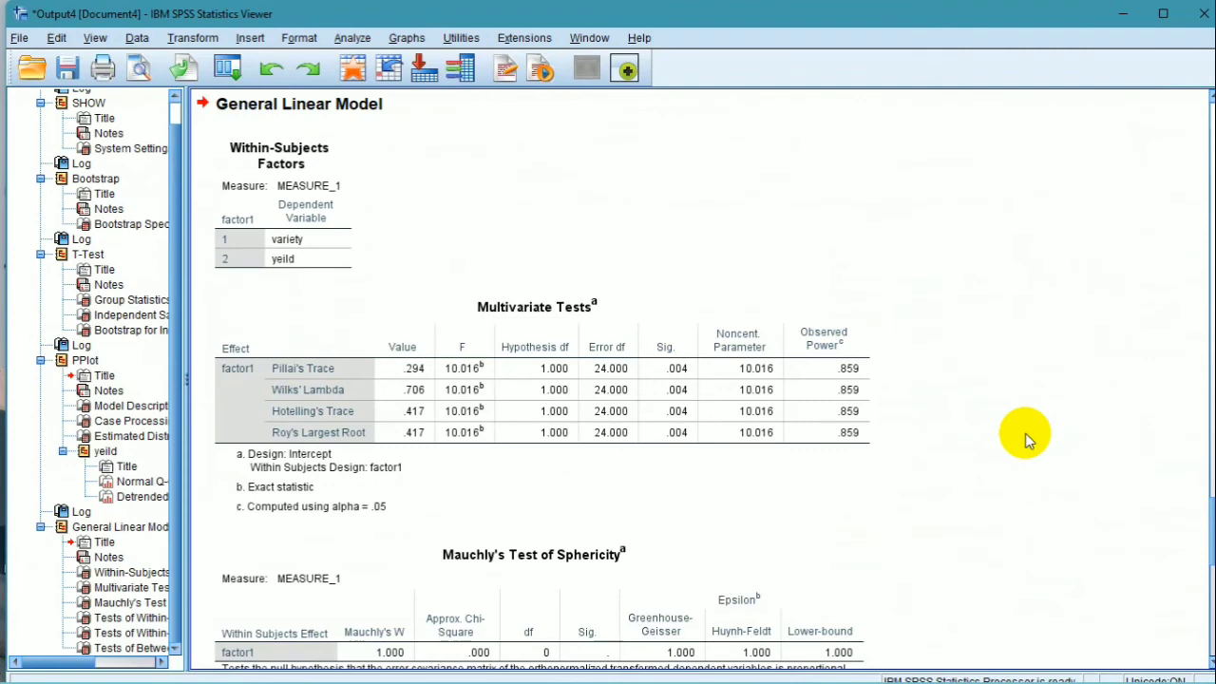
{"action": "scroll", "coordinate": [1025, 433], "scroll_direction": "down", "scroll_amount": 6}
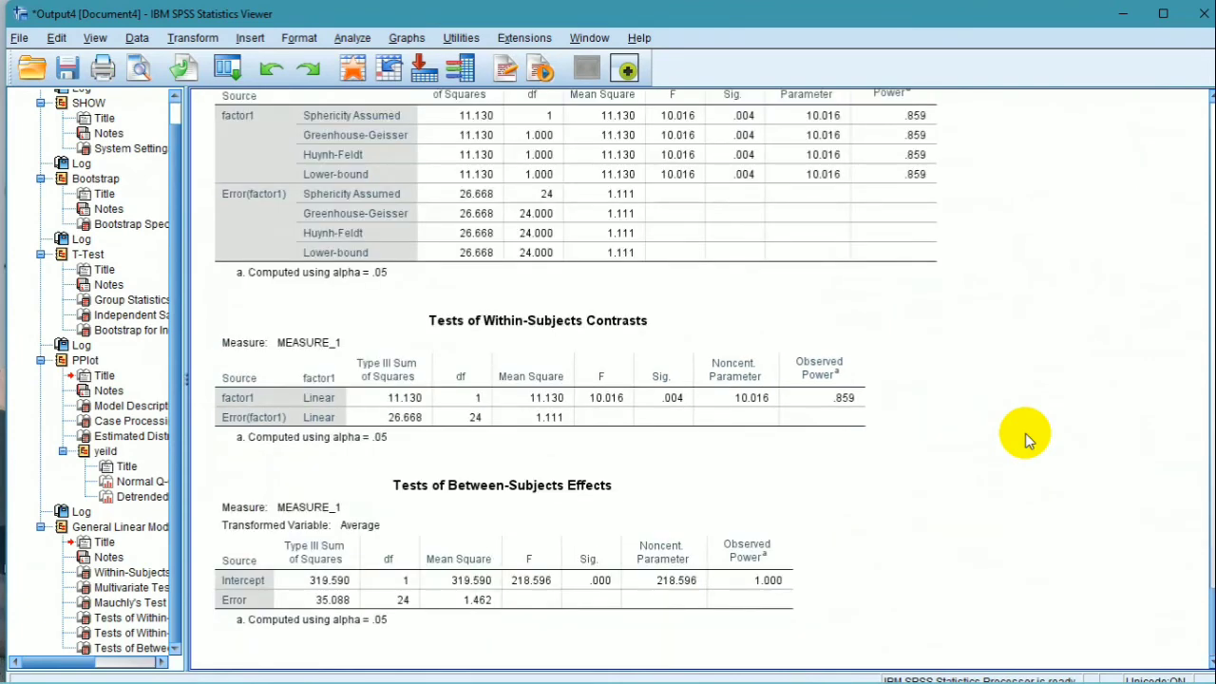
- Examine the observed power in the Tests of Within-Subjects Contrasts and Tests of Between-Subjects Effects tables
{"action": "scroll", "coordinate": [1025, 434], "scroll_direction": "up", "scroll_amount": 3}
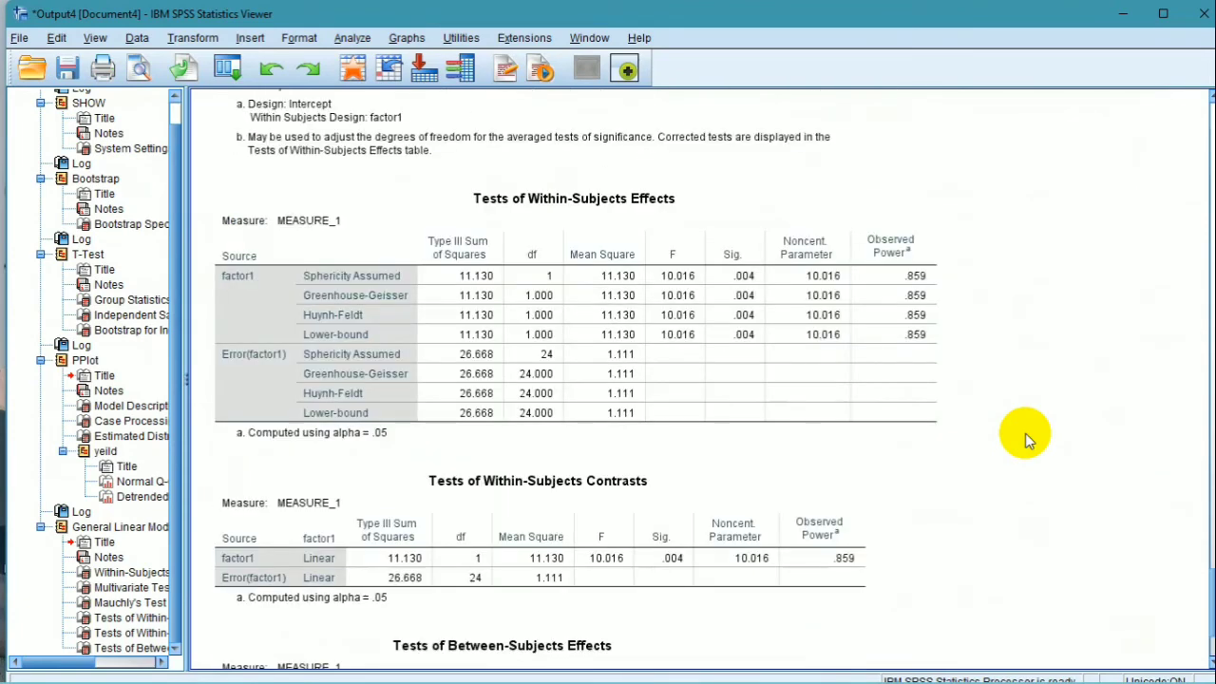
{"action": "scroll", "coordinate": [1025, 433], "scroll_direction": "down", "scroll_amount": 3}
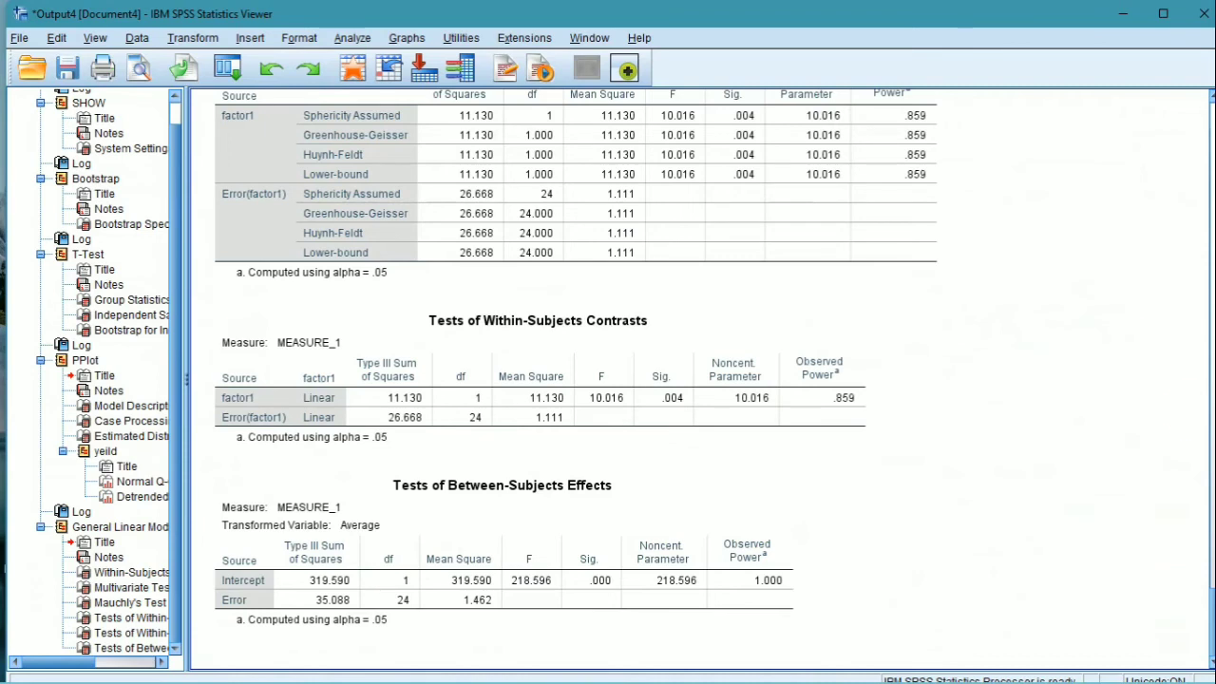
{"action": "left_click", "coordinate": [720, 454]}
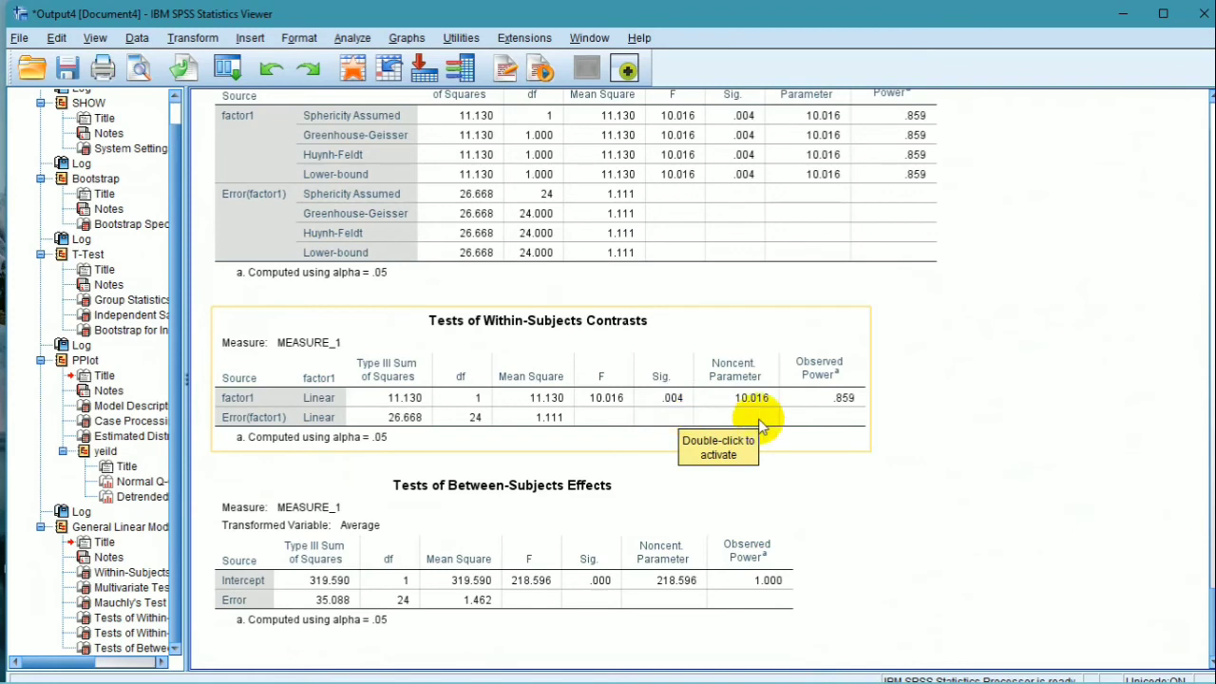
{"action": "left_click", "coordinate": [971, 460]}
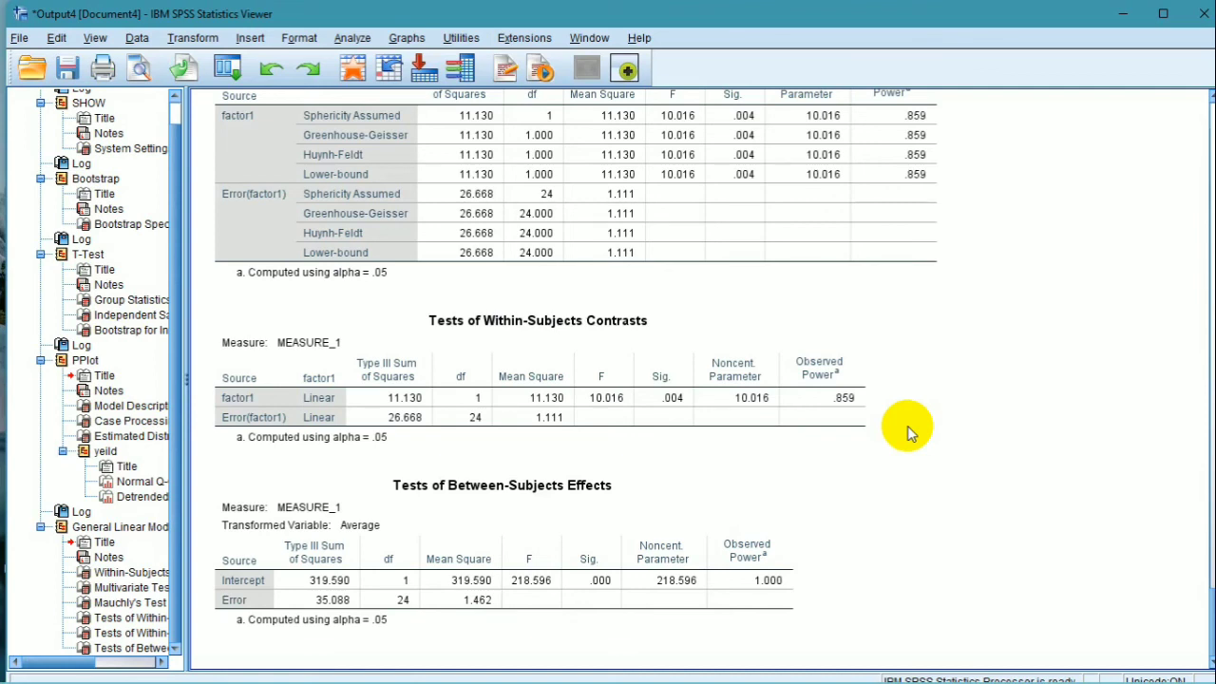
{"action": "left_click", "coordinate": [784, 545]}
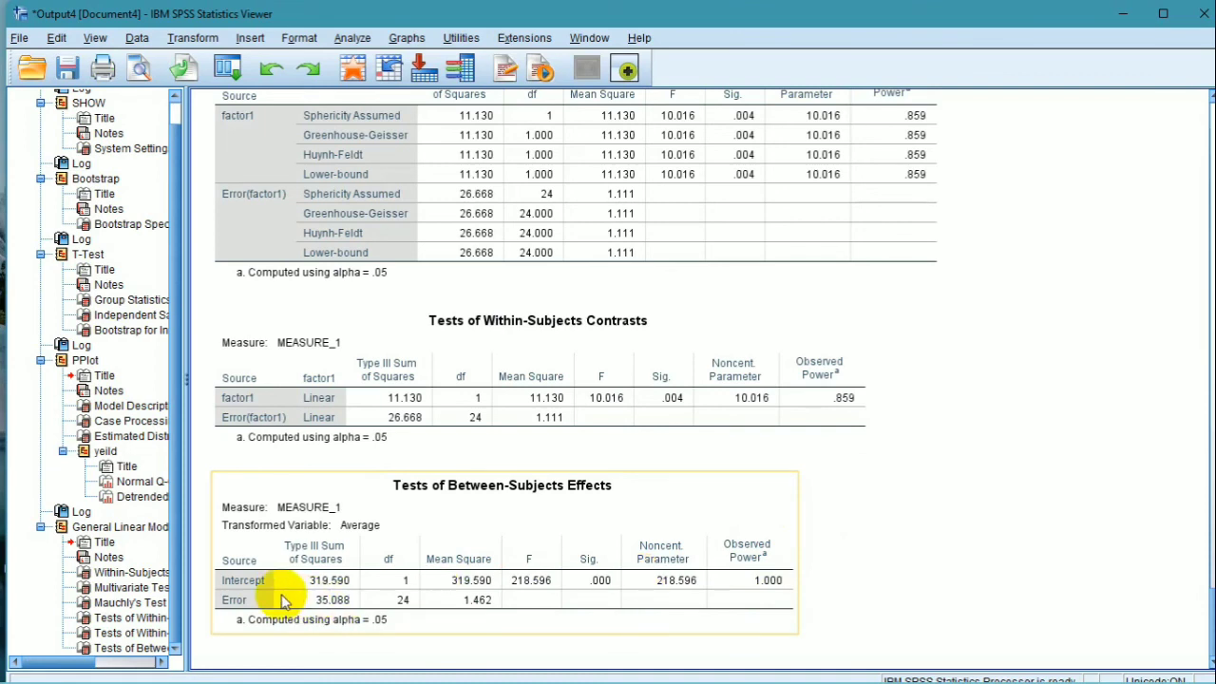
{"action": "left_click", "coordinate": [323, 342]}
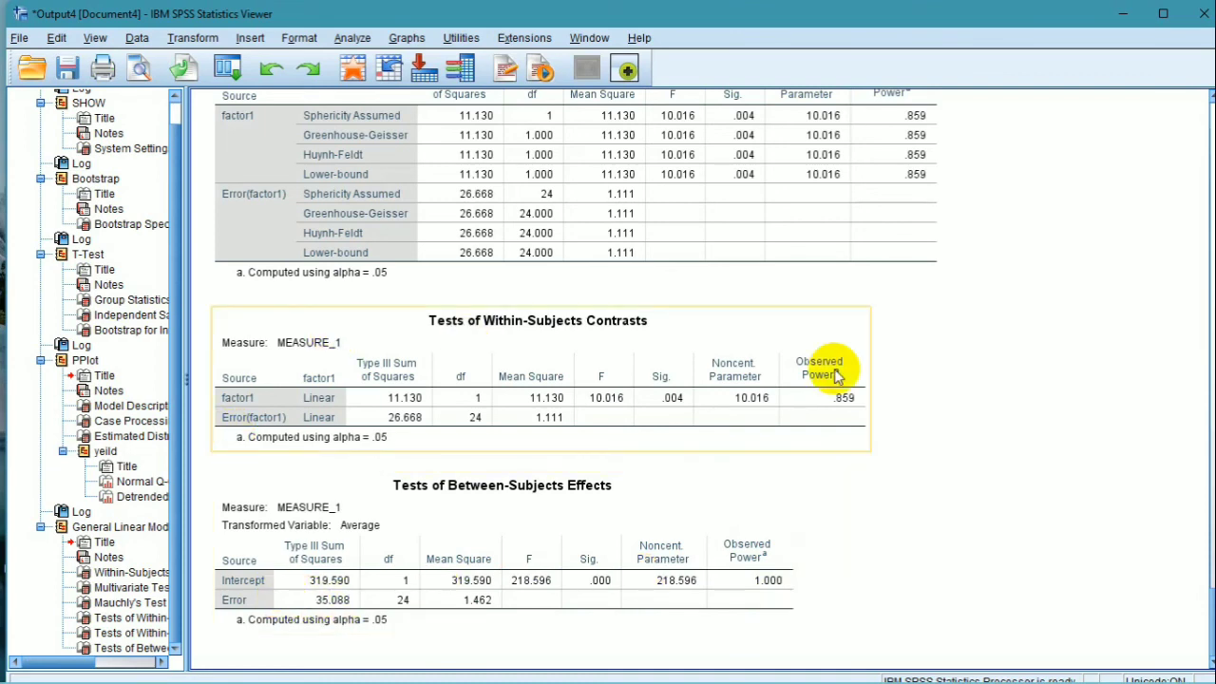
{"action": "left_click", "coordinate": [1005, 401]}
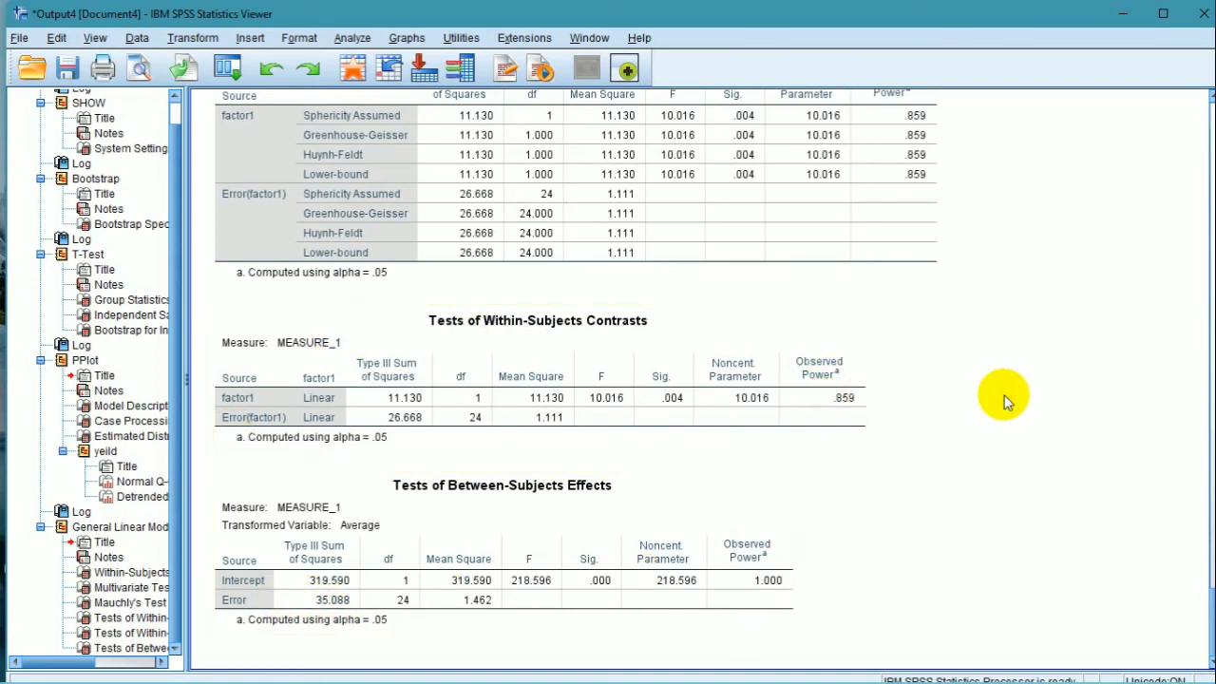
- Review the observed power in the Tests of Within-Subjects Effects and Multivariate Tests tables, along with the Within-Subjects Factors table
{"action": "scroll", "coordinate": [1005, 401], "scroll_direction": "up", "scroll_amount": 5}
{"action": "left_click", "coordinate": [846, 407]}
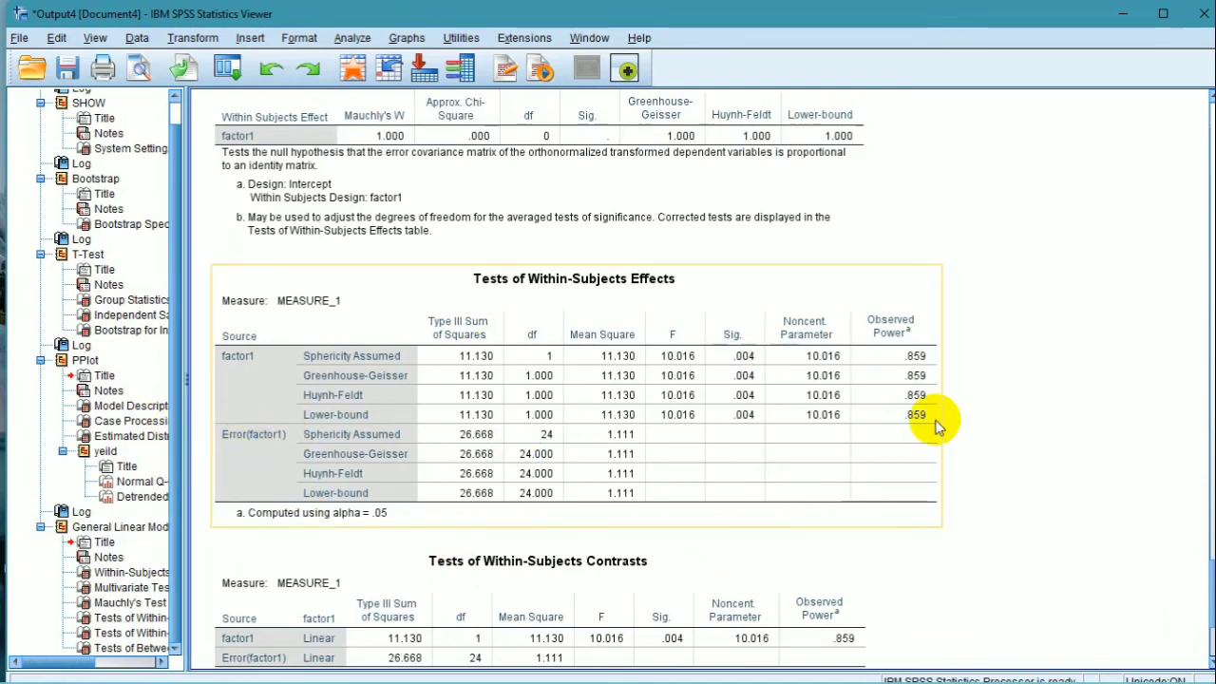
{"action": "left_click", "coordinate": [1130, 388]}
{"action": "scroll", "coordinate": [1129, 387], "scroll_direction": "up", "scroll_amount": 5}
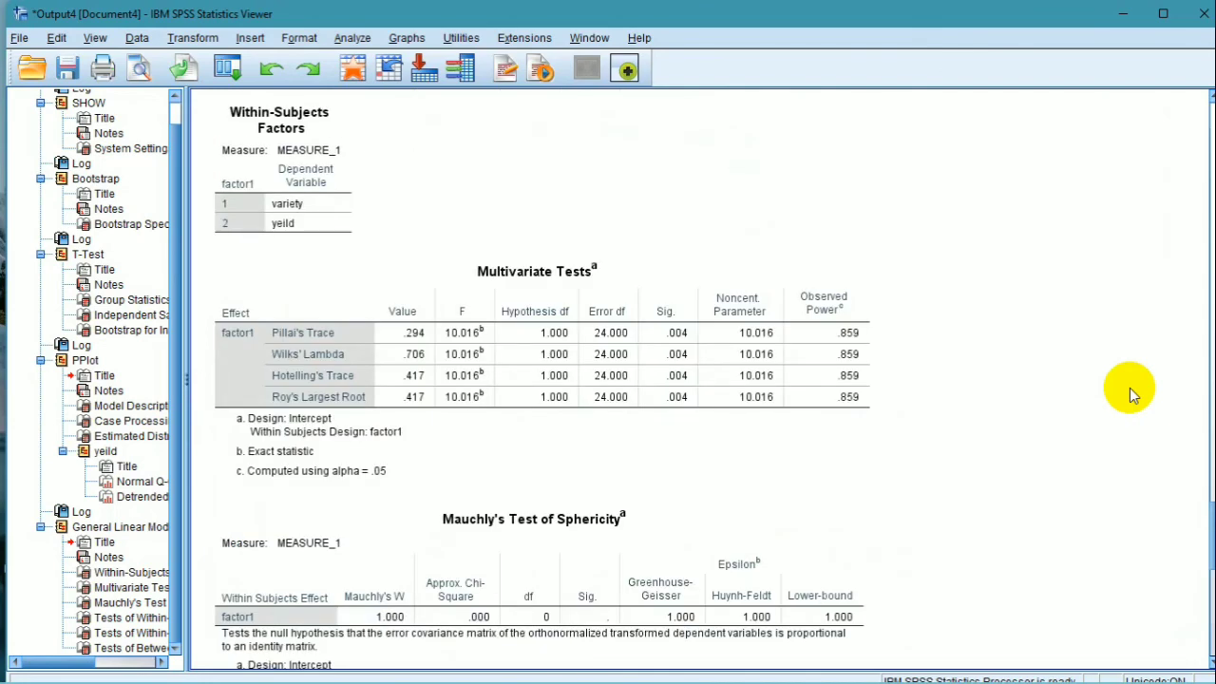
{"action": "scroll", "coordinate": [1130, 388], "scroll_direction": "up", "scroll_amount": 3}
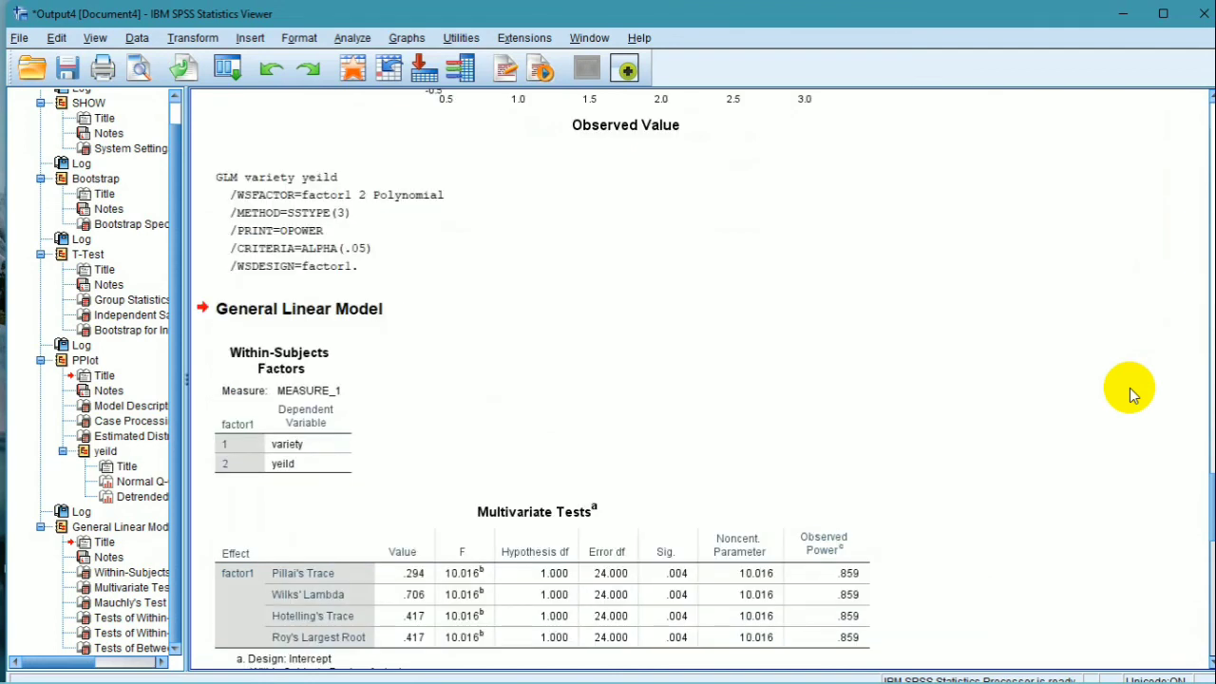
{"action": "left_click", "coordinate": [565, 530]}
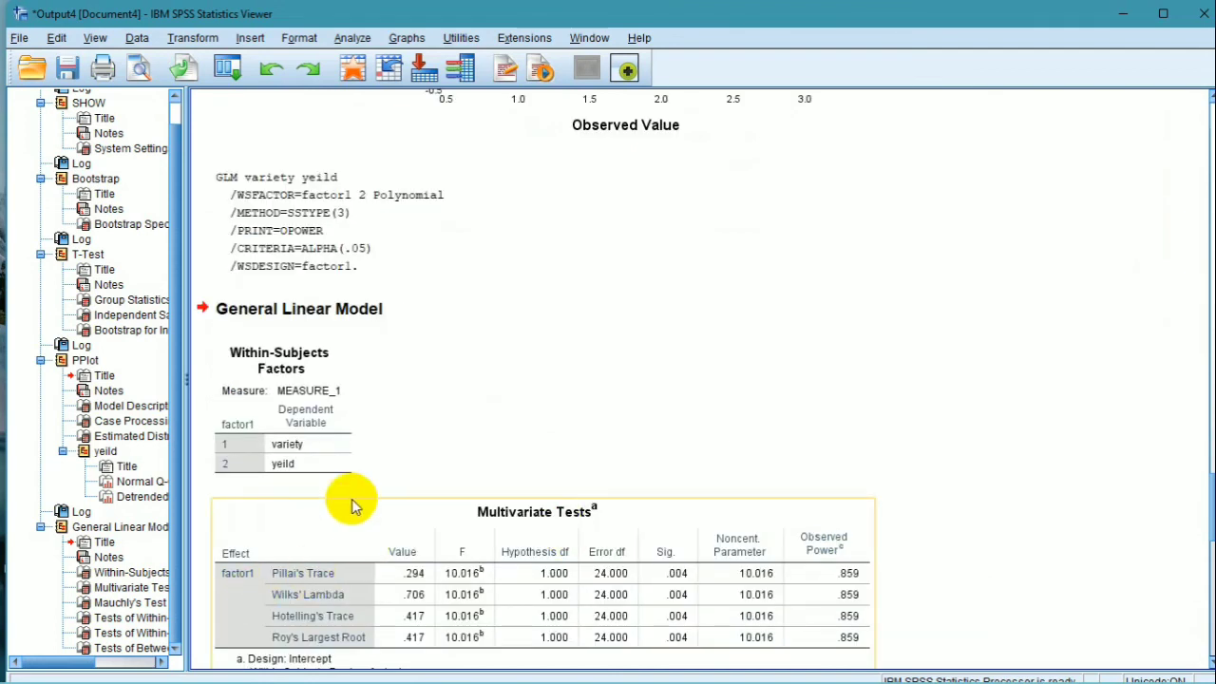
{"action": "left_click", "coordinate": [316, 471]}
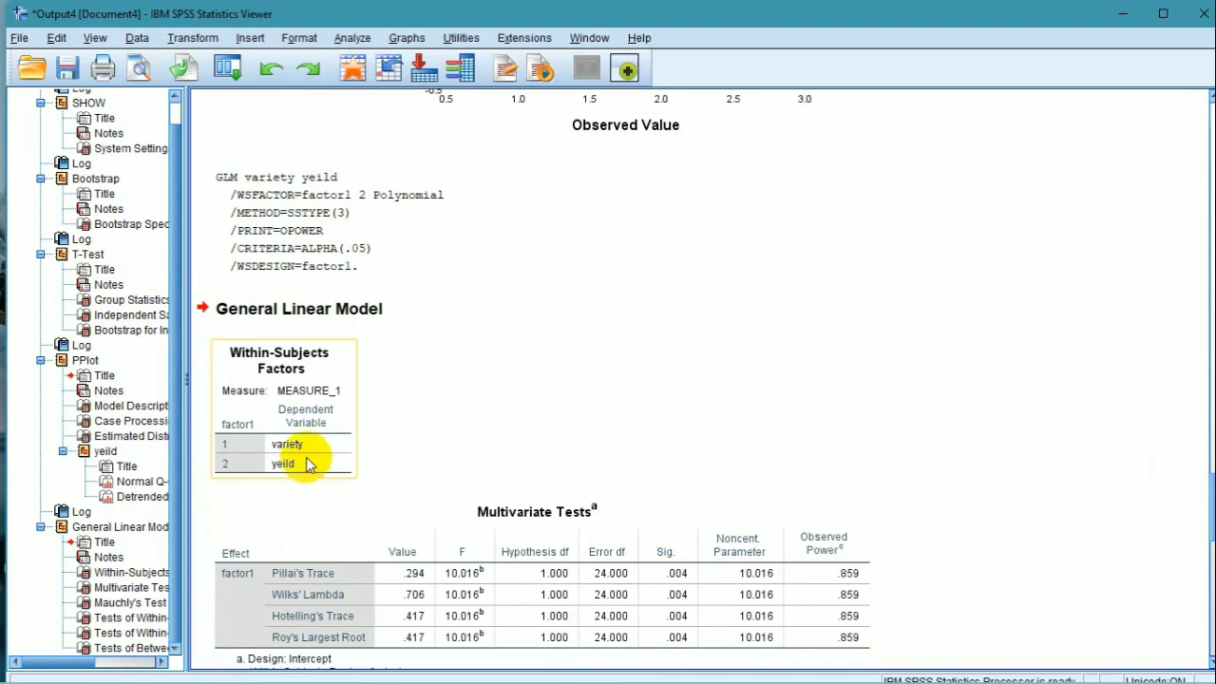
{"action": "scroll", "coordinate": [1107, 452], "scroll_direction": "down", "scroll_amount": 10}
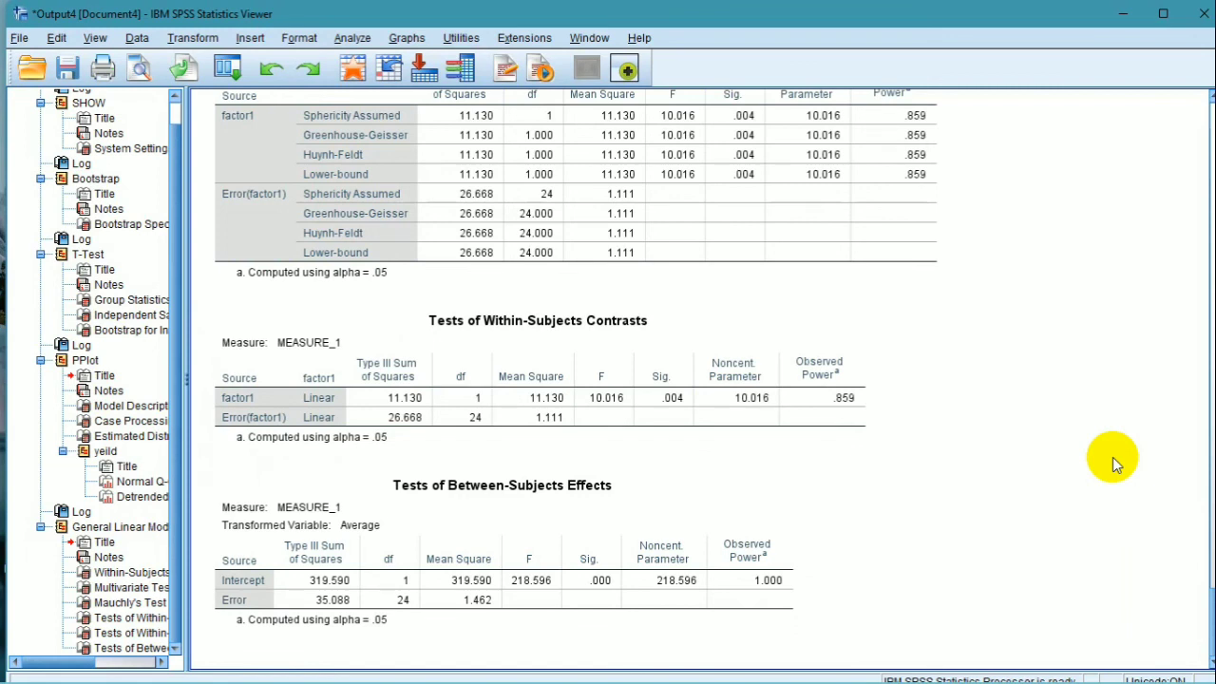
{"action": "mouse_move", "coordinate": [862, 676]}
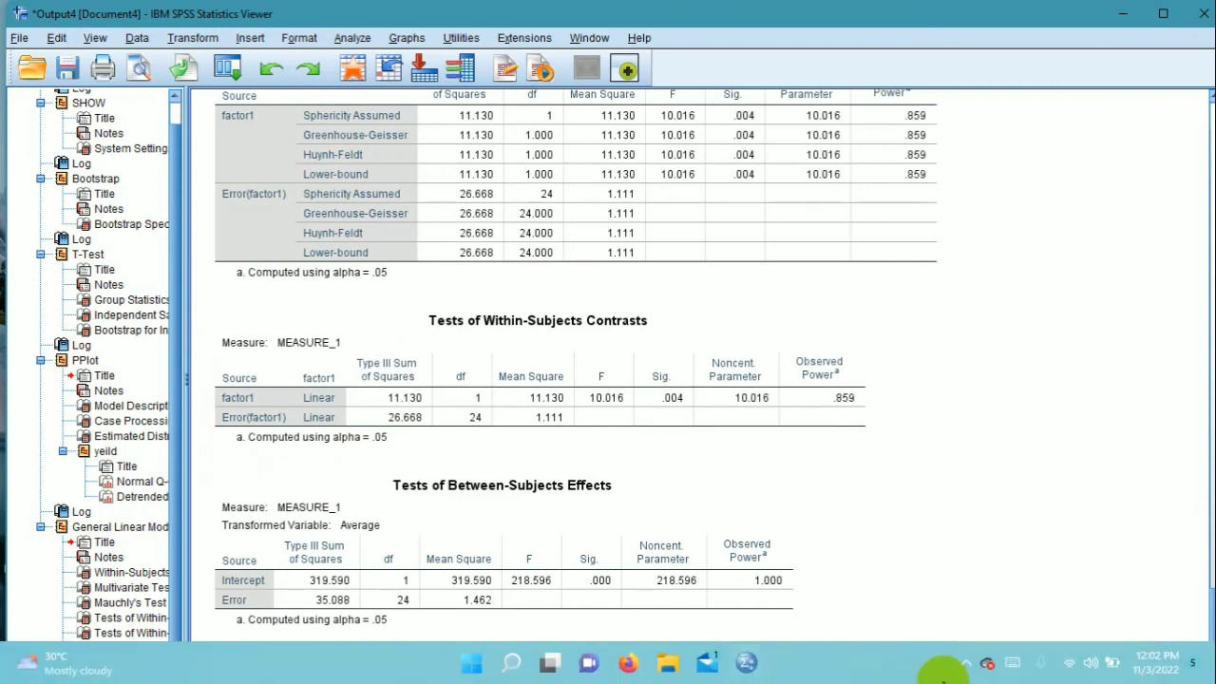